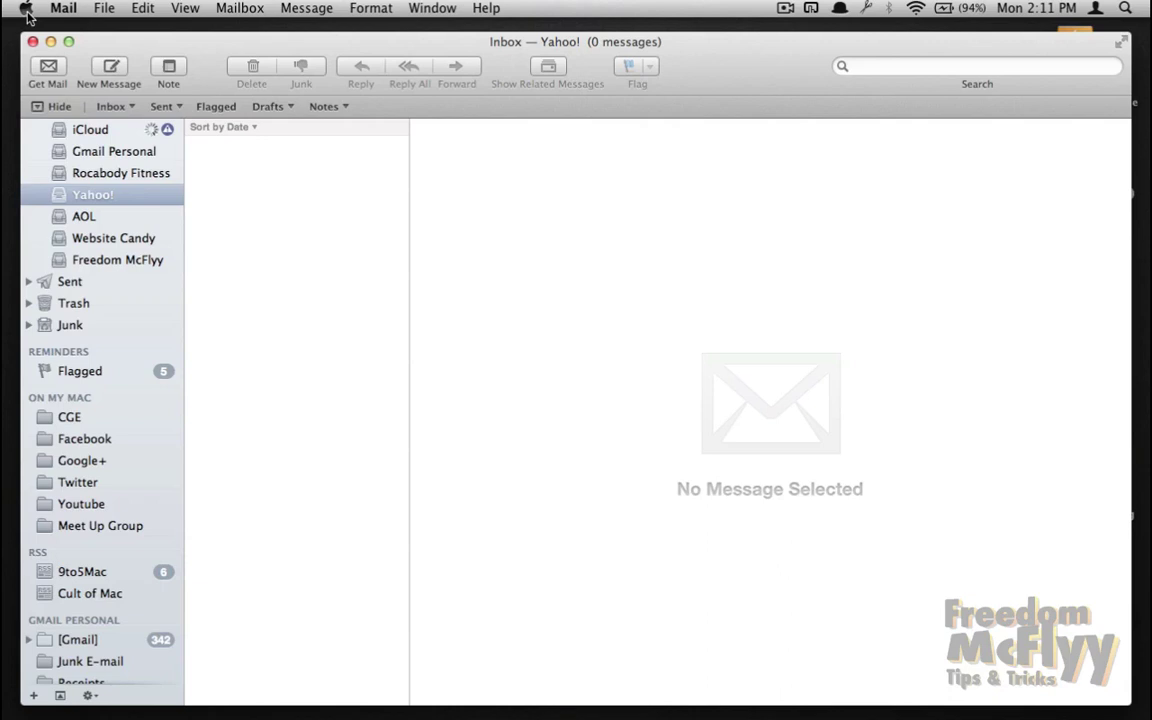
Show the Freedom McFlyy account in Mail's Signatures preferences and minimize the main Mail window.
left_click(63, 8)
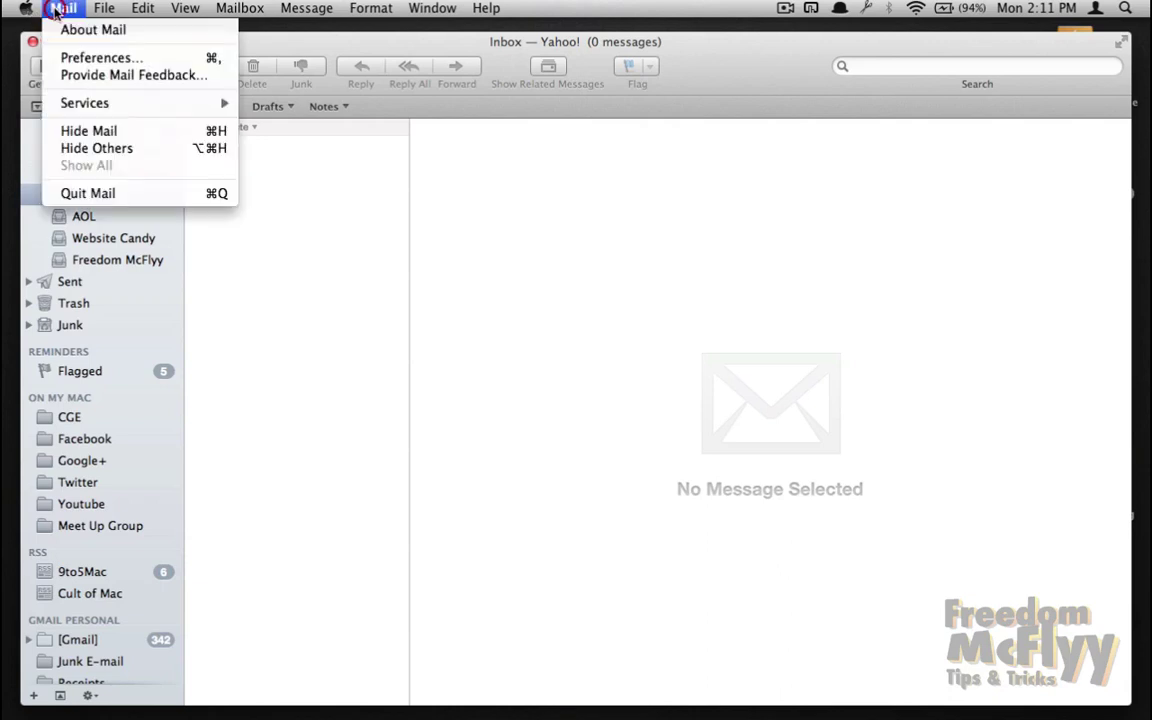
left_click(75, 58)
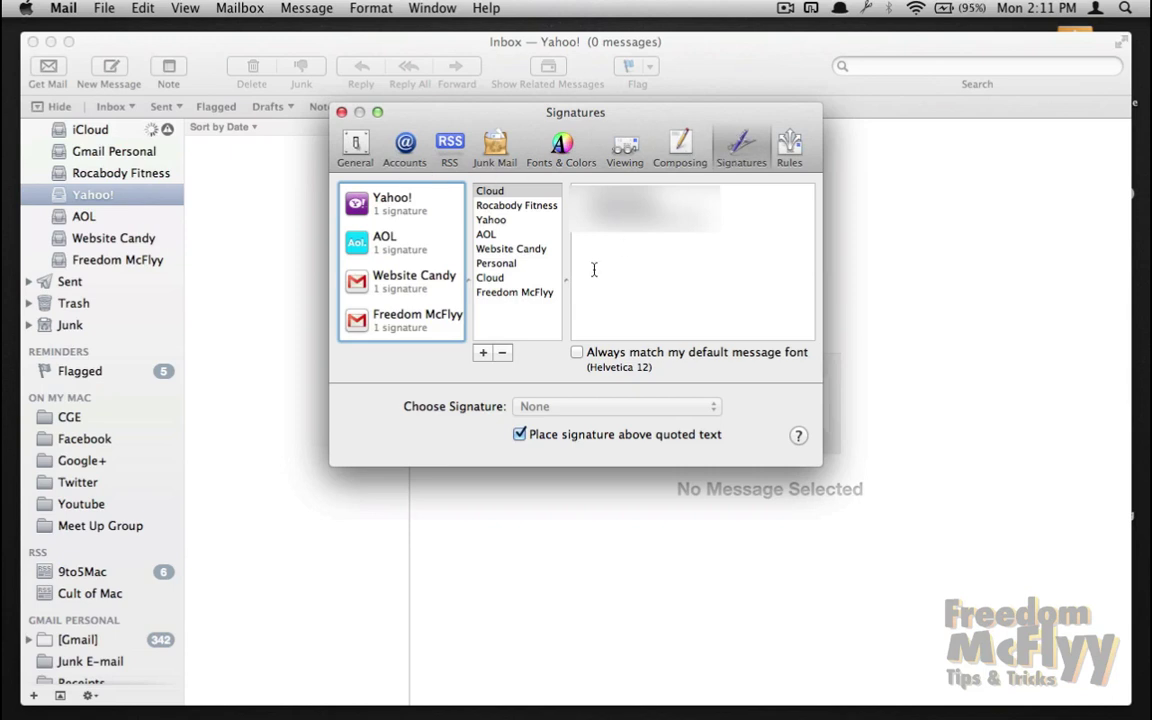
scroll(381, 289, "down", 1)
left_click(382, 327)
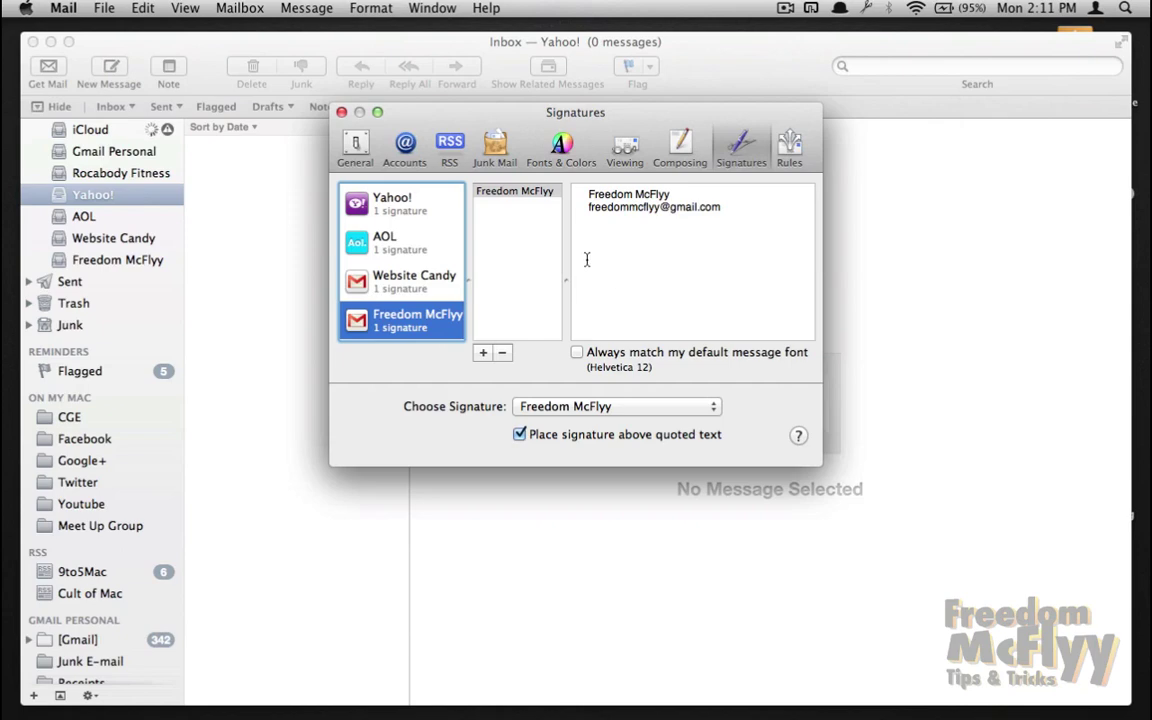
left_click(51, 42)
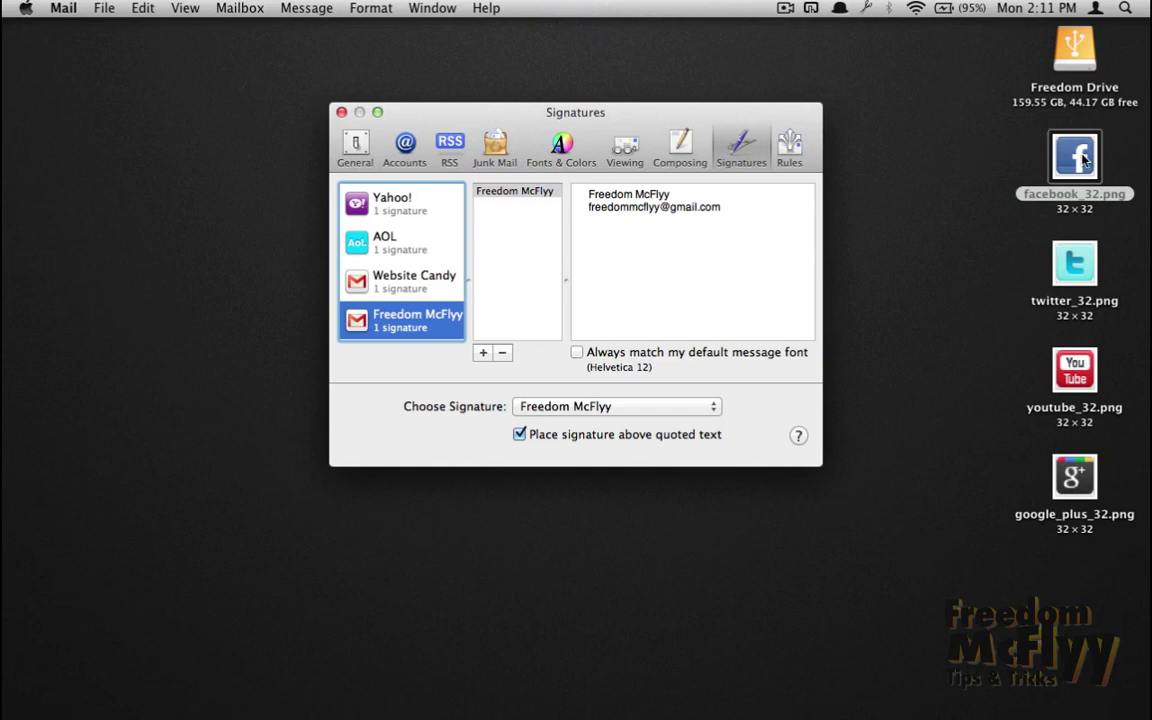
Drop facebook_32.png into the signature below the email address and select the image.
mouse_move(1083, 160)
left_mouse_down()
mouse_move(650, 258)
mouse_move(618, 222)
left_mouse_up()
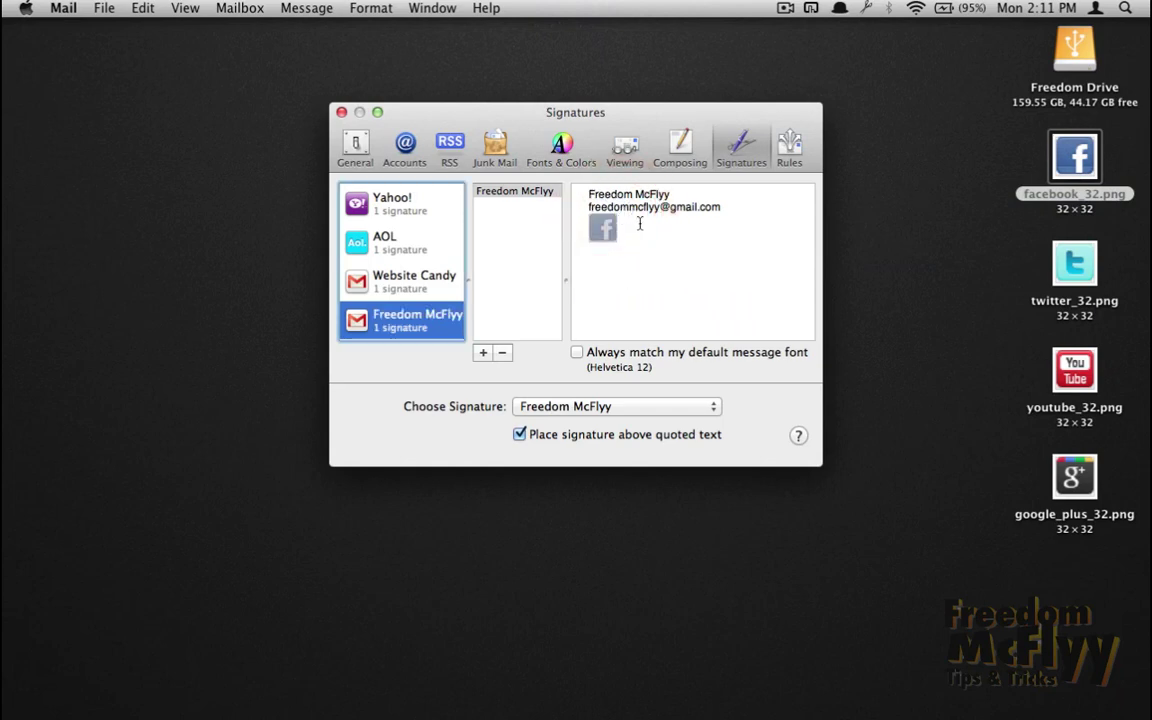
left_click(630, 229)
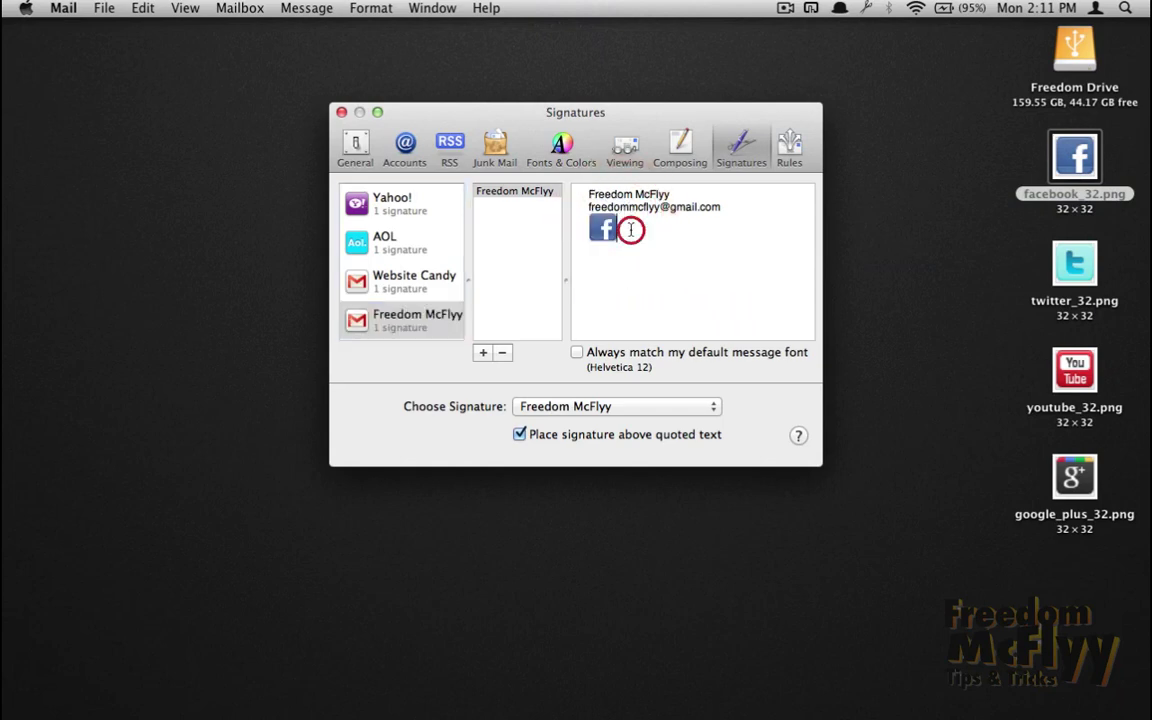
left_click(601, 230)
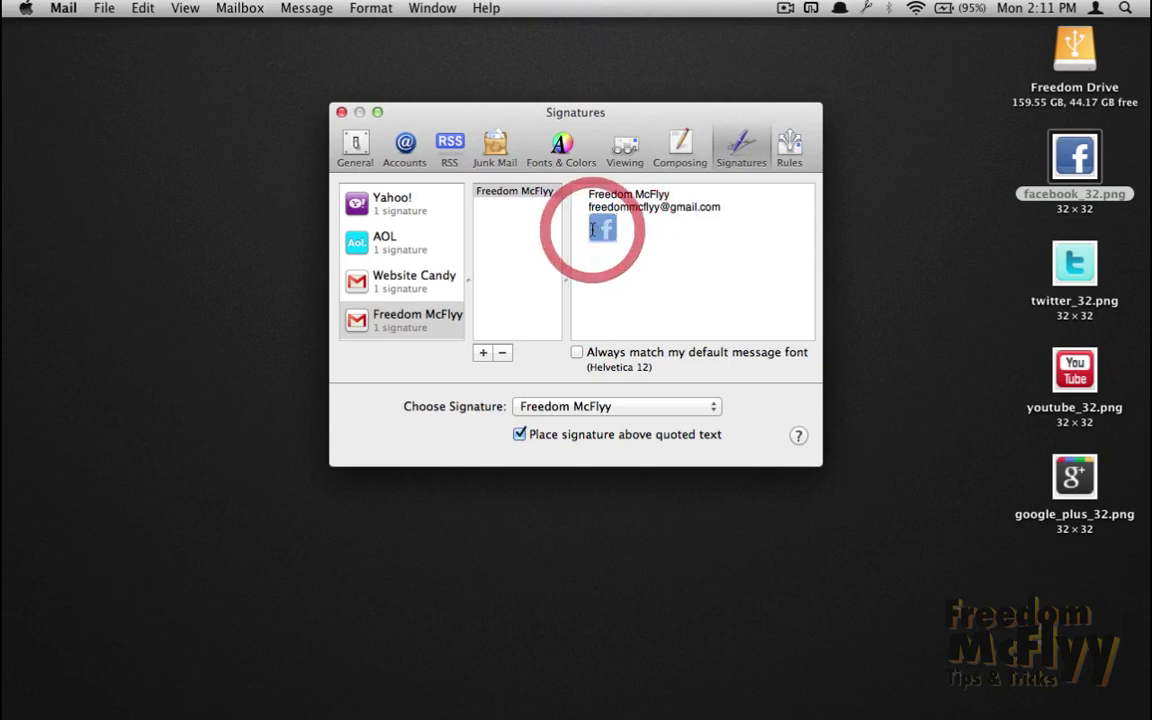
Link the Facebook icon to the Freedom McFlyy Tutorials Facebook page URL from clipboard history.
left_click(185, 10)
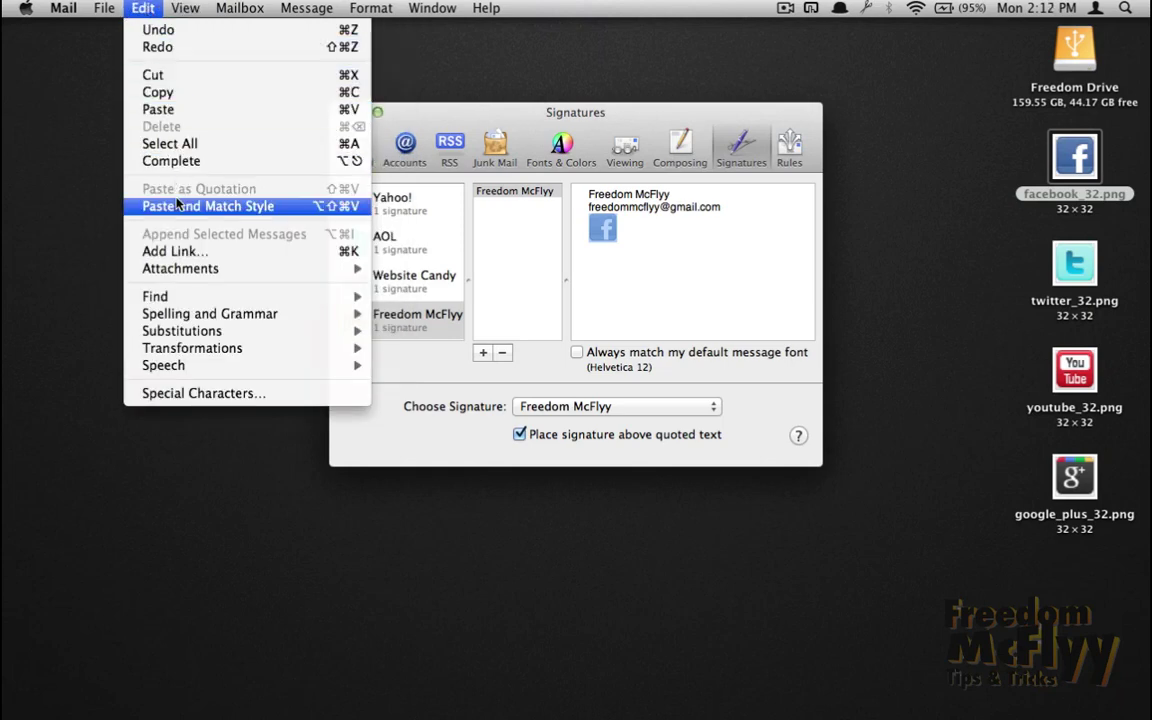
left_click(310, 252)
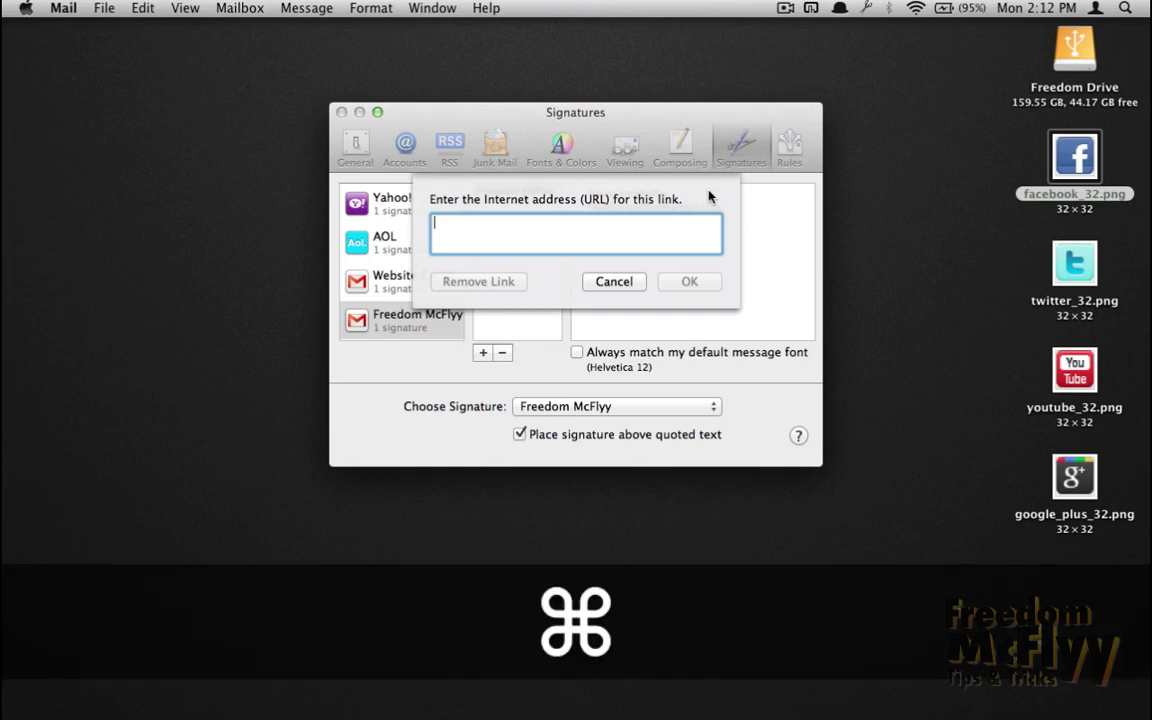
key("super+j")
key("super+j")
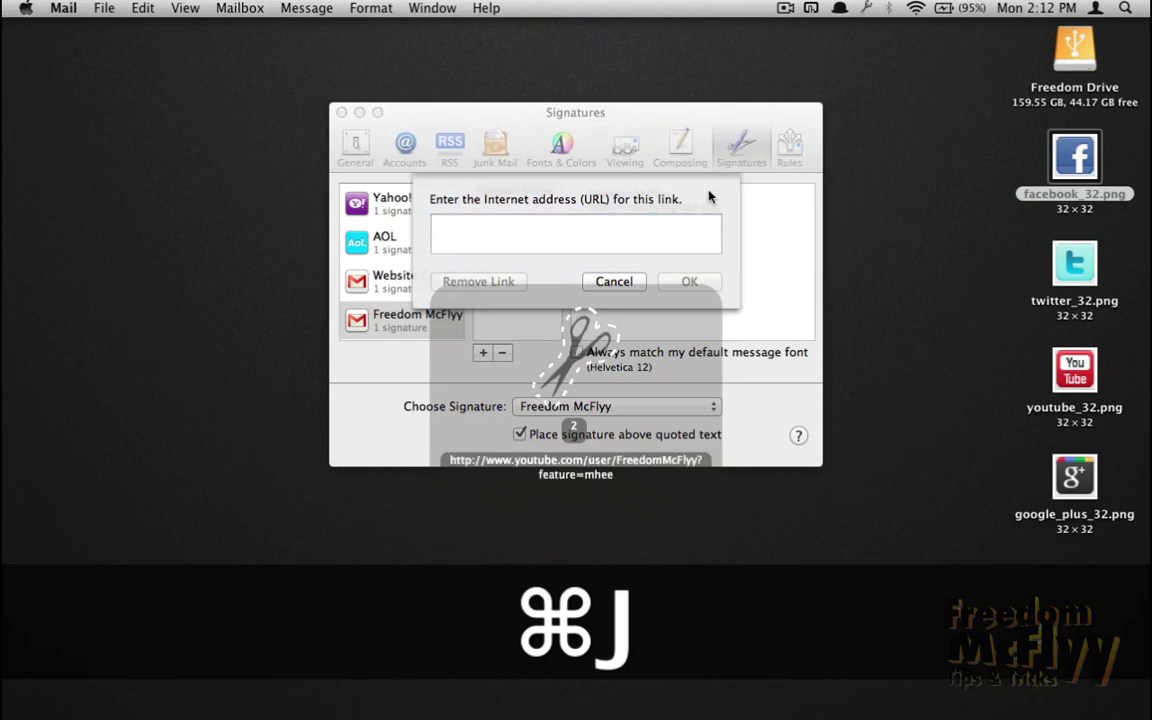
key("super+j")
key("super+j")
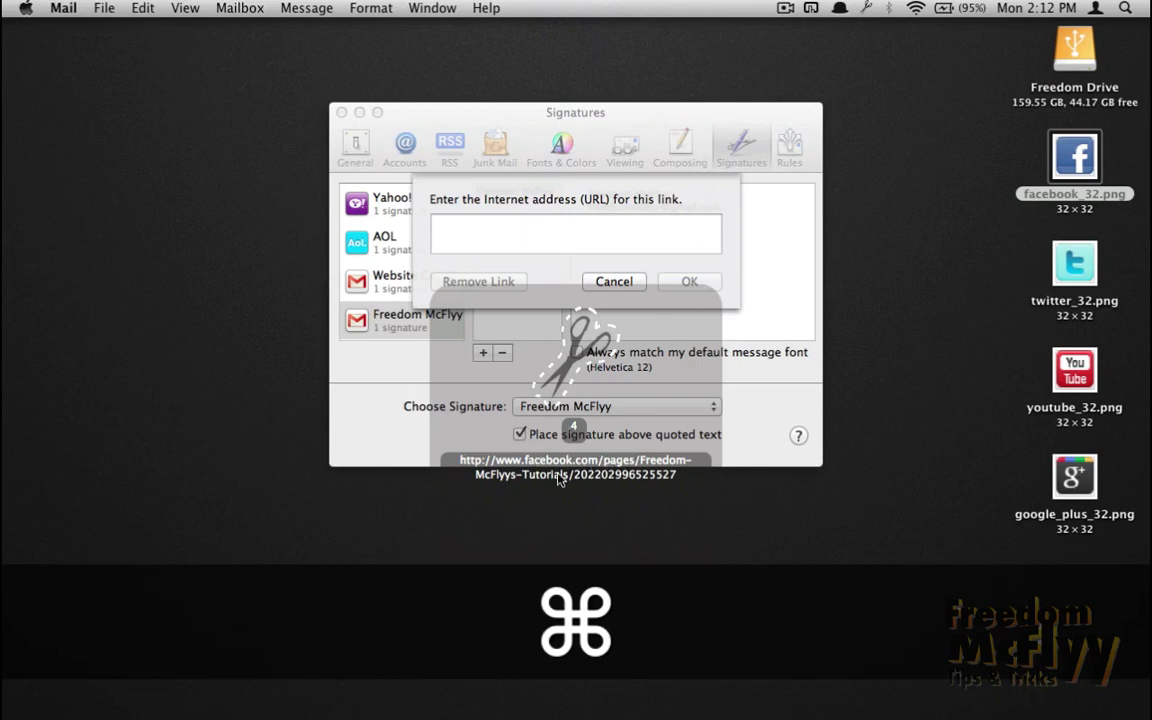
key("super+v")
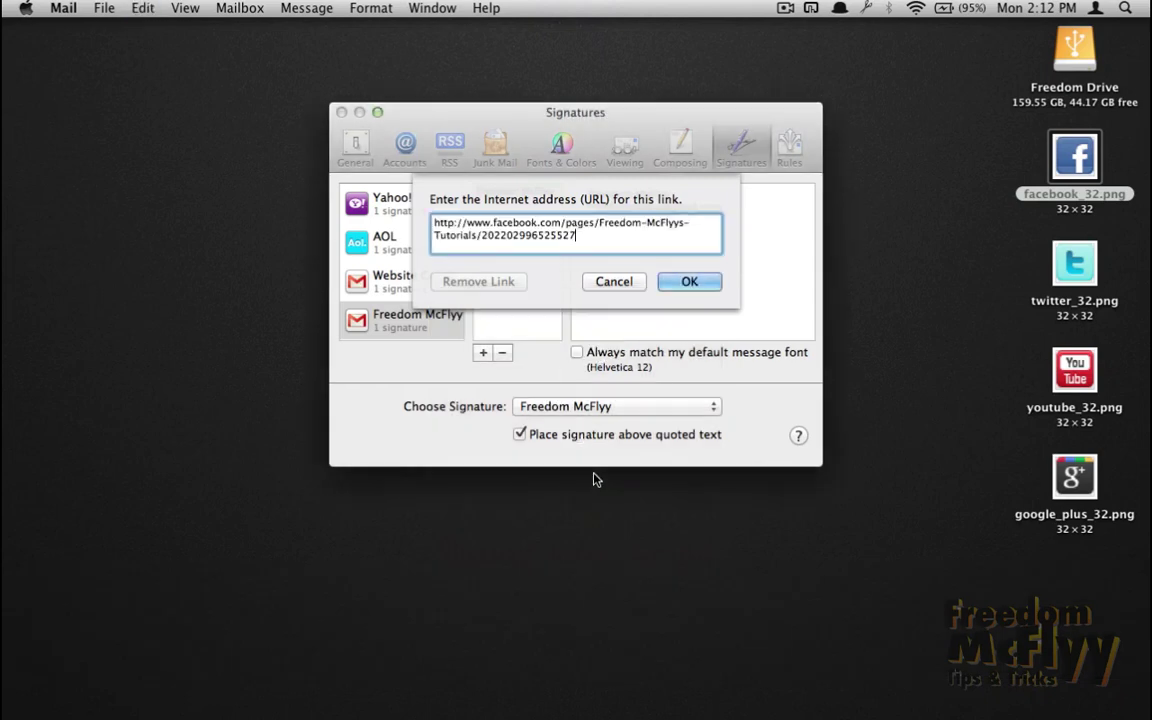
left_click(686, 282)
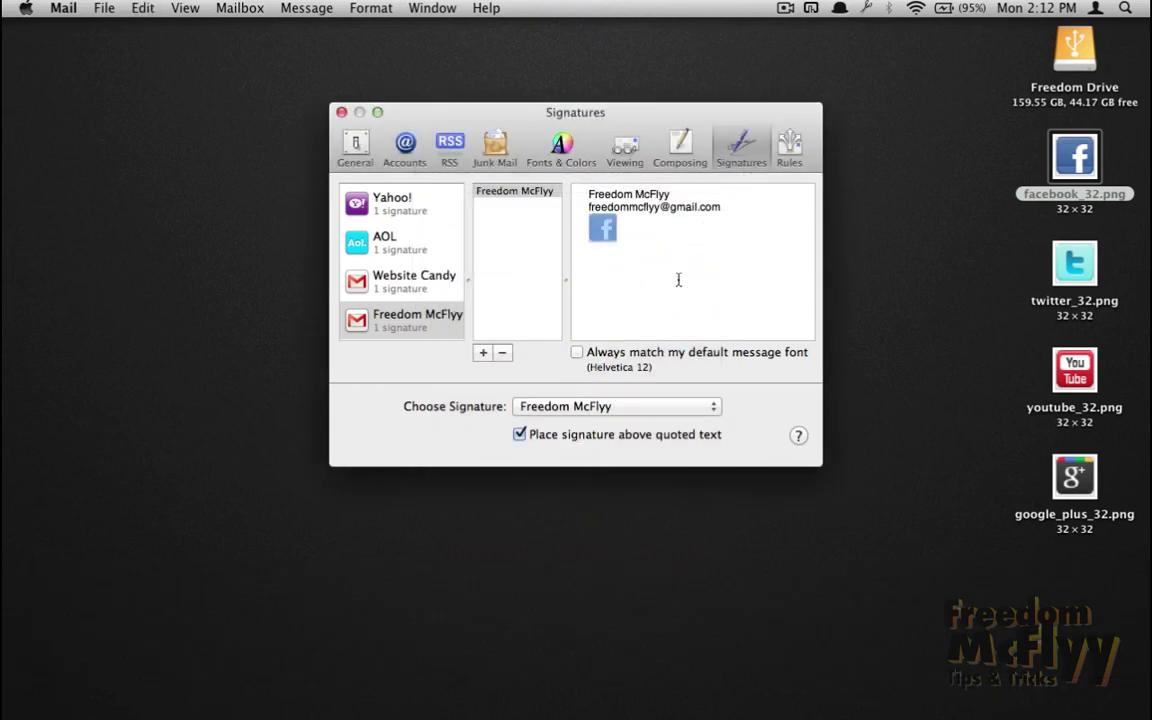
Place twitter_32.png beside the Facebook icon, then bring up Mission Control.
left_click(642, 232)
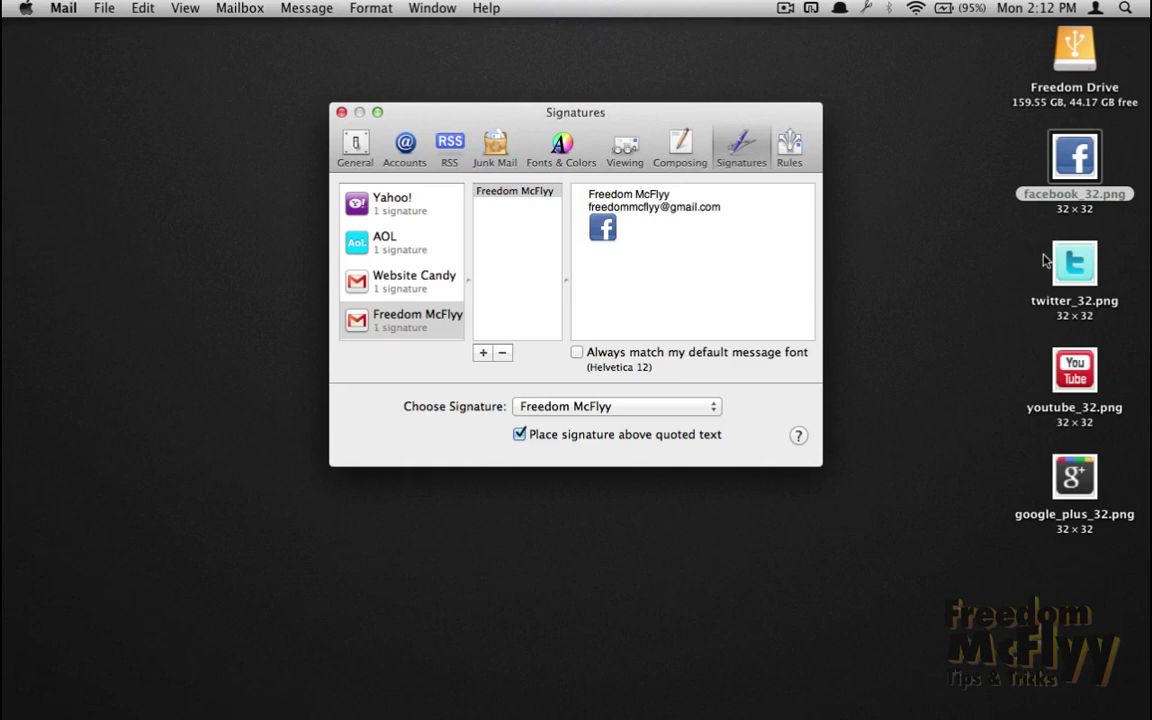
left_click_drag(1075, 262, 666, 235)
left_click(666, 236)
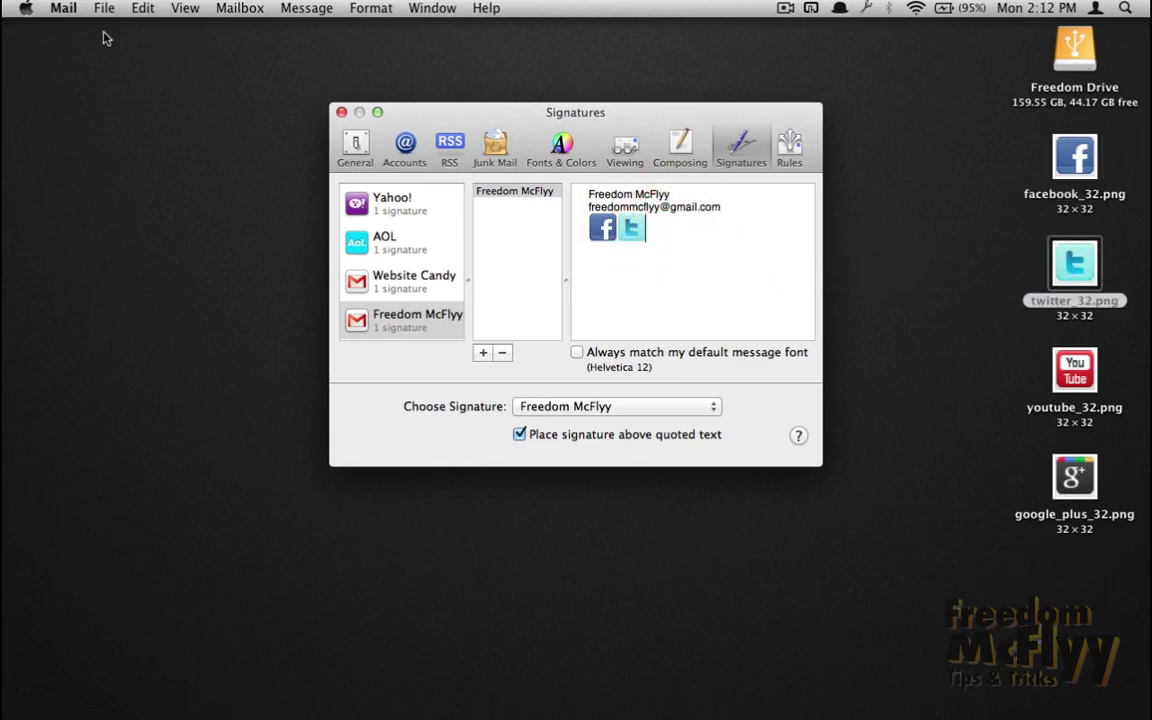
key("ctrl+Up")
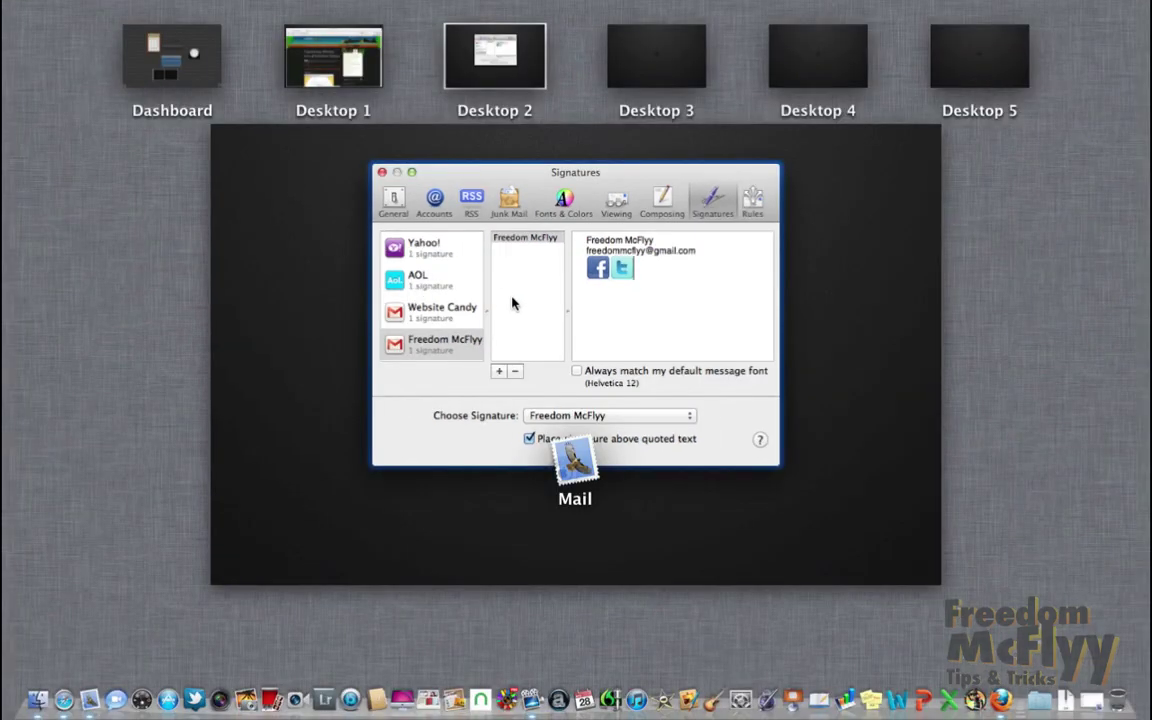
left_click(327, 58)
key("ctrl+Up")
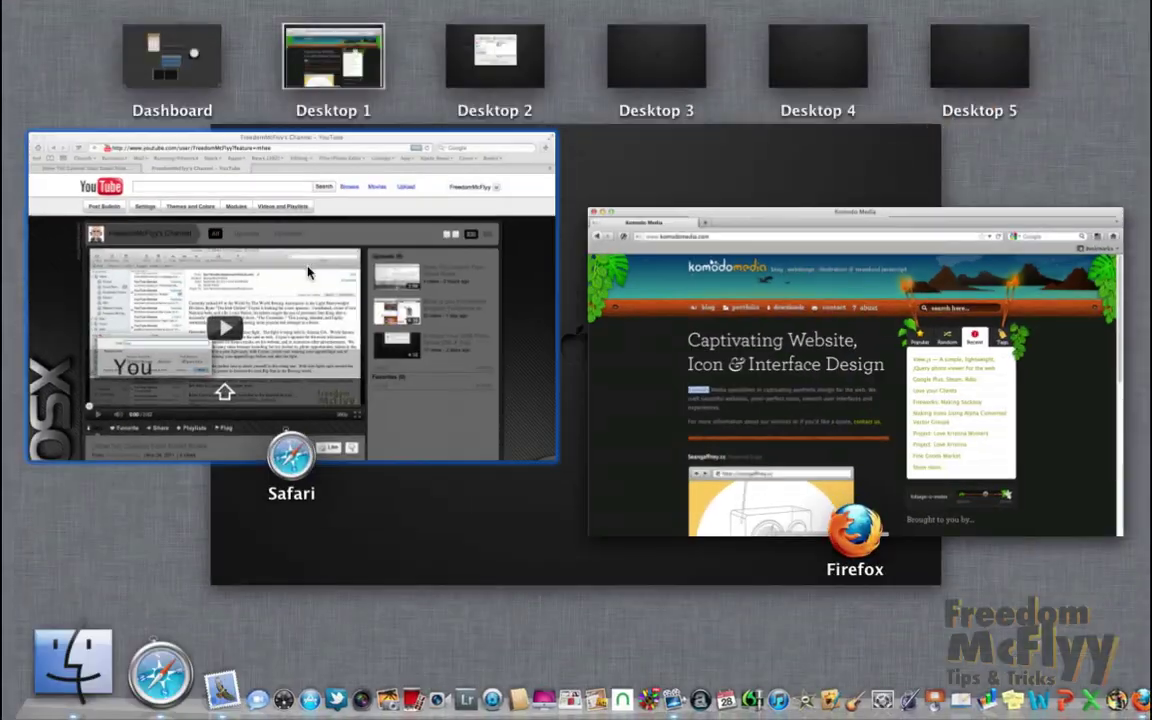
left_click(258, 241)
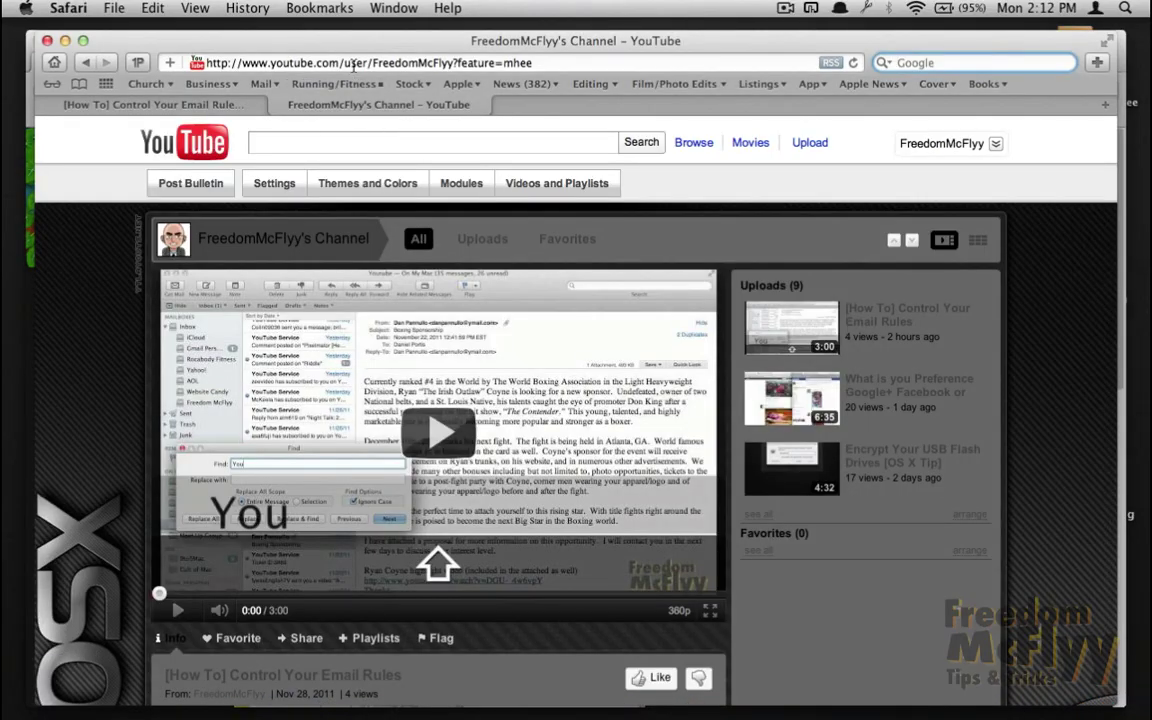
left_click(352, 66)
type("tw")
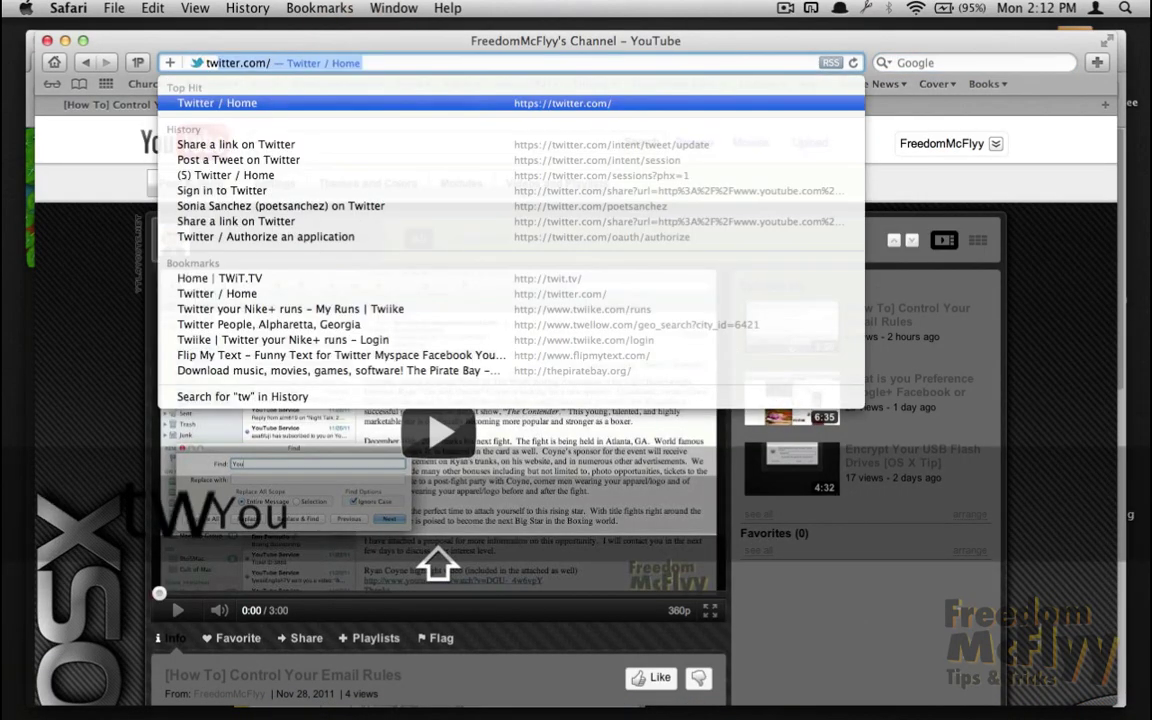
type("itter")
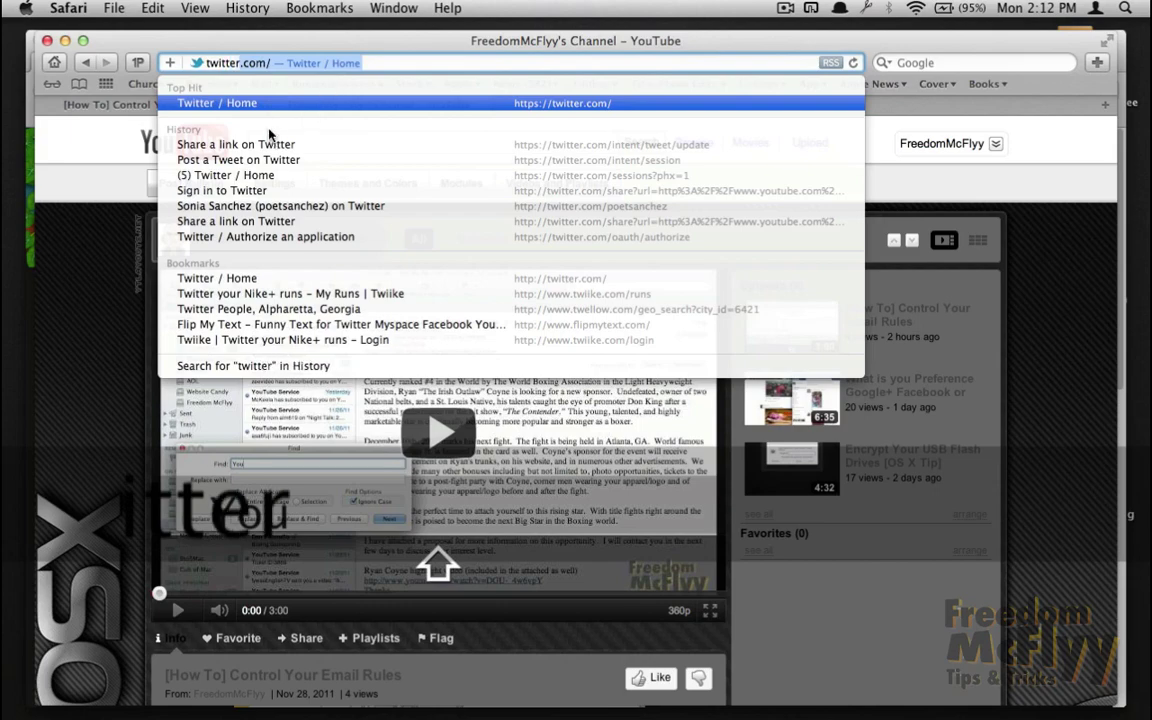
key("Return")
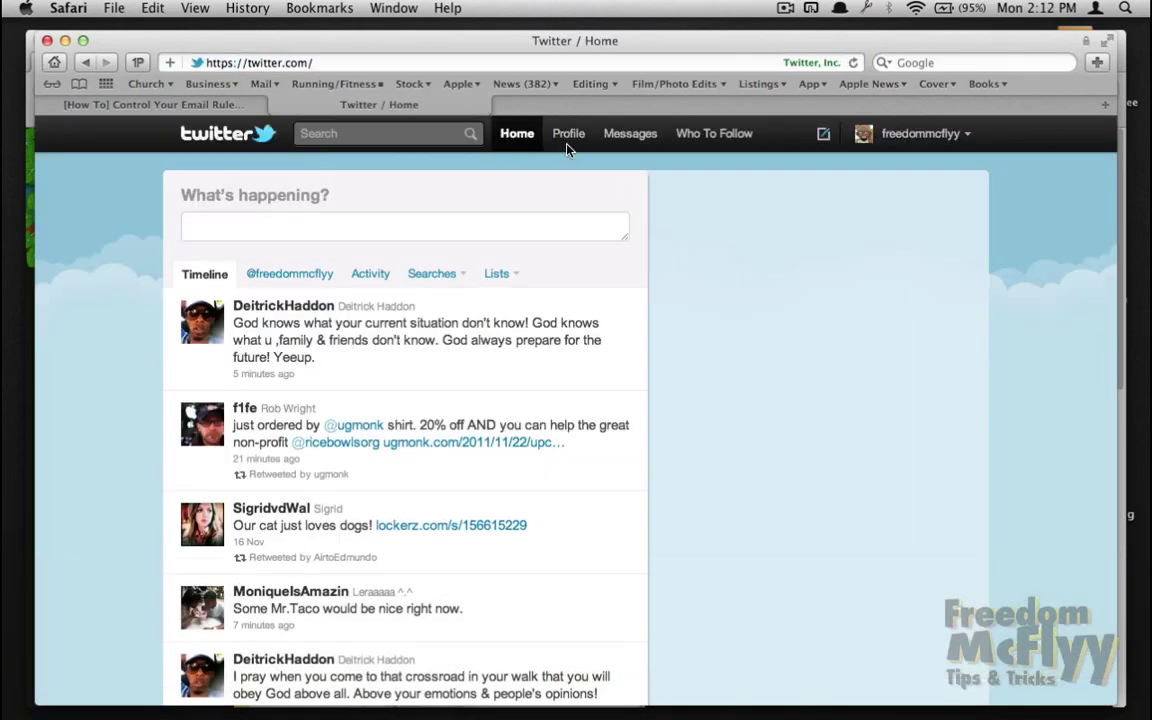
left_click(565, 145)
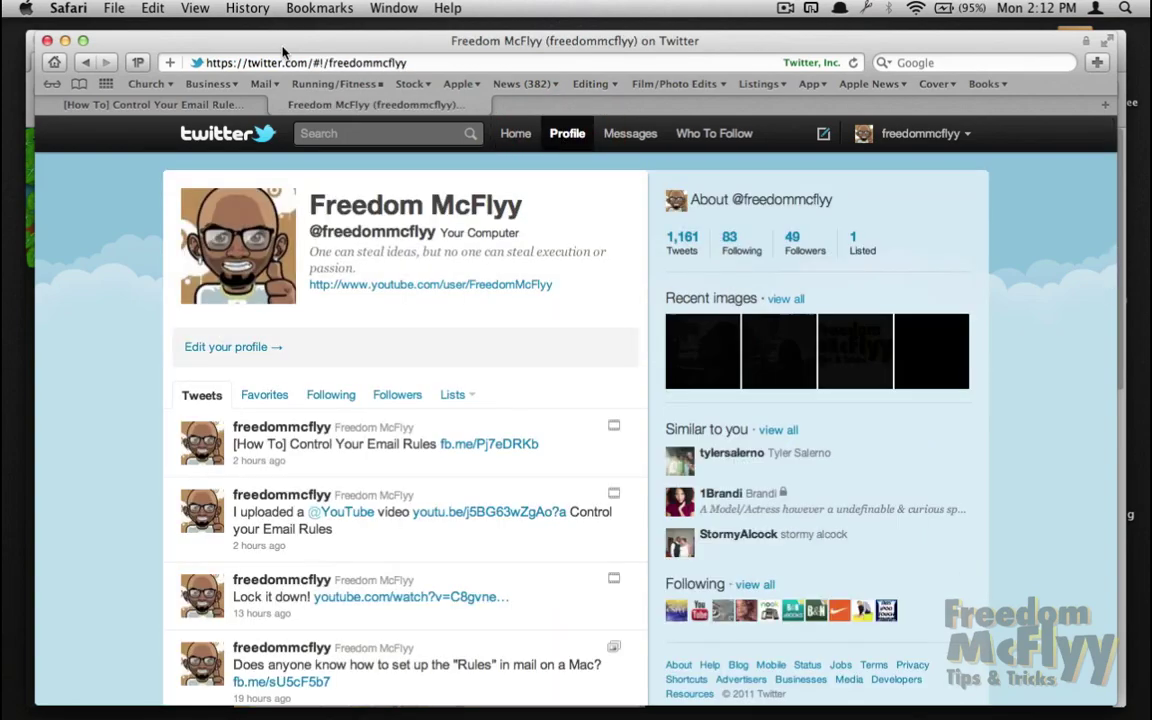
left_click(278, 63)
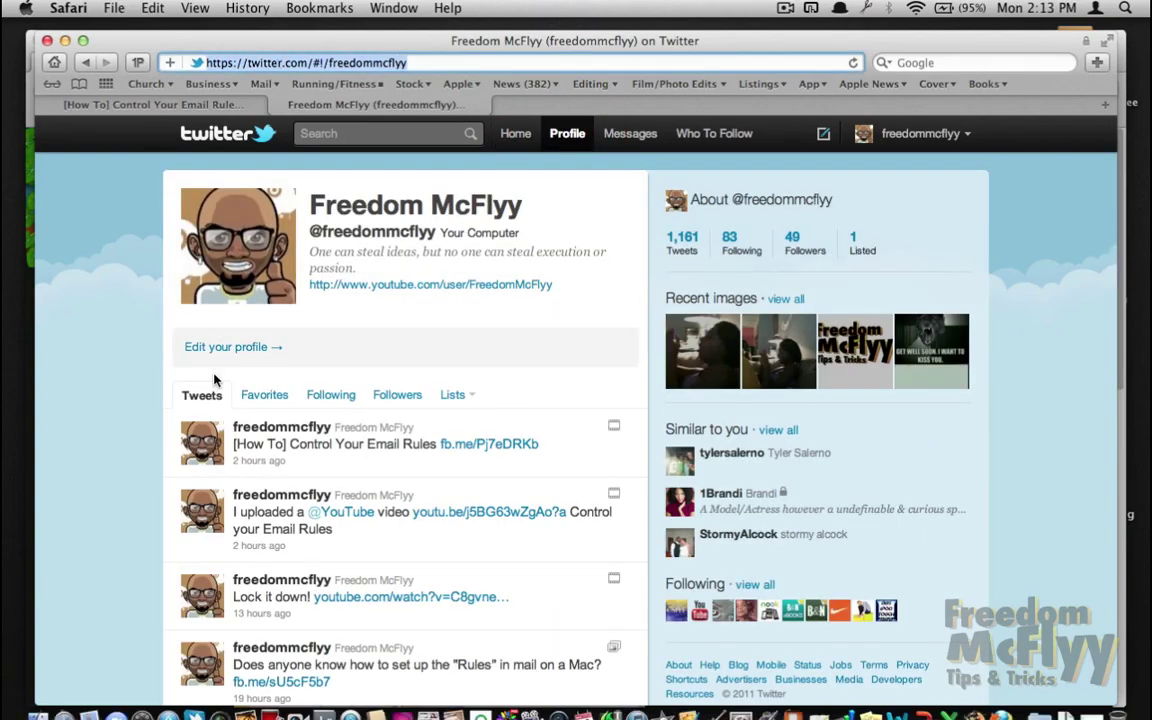
key("ctrl+Up")
Back on the Mail desktop, select the Twitter icon in the signature.
left_click(515, 44)
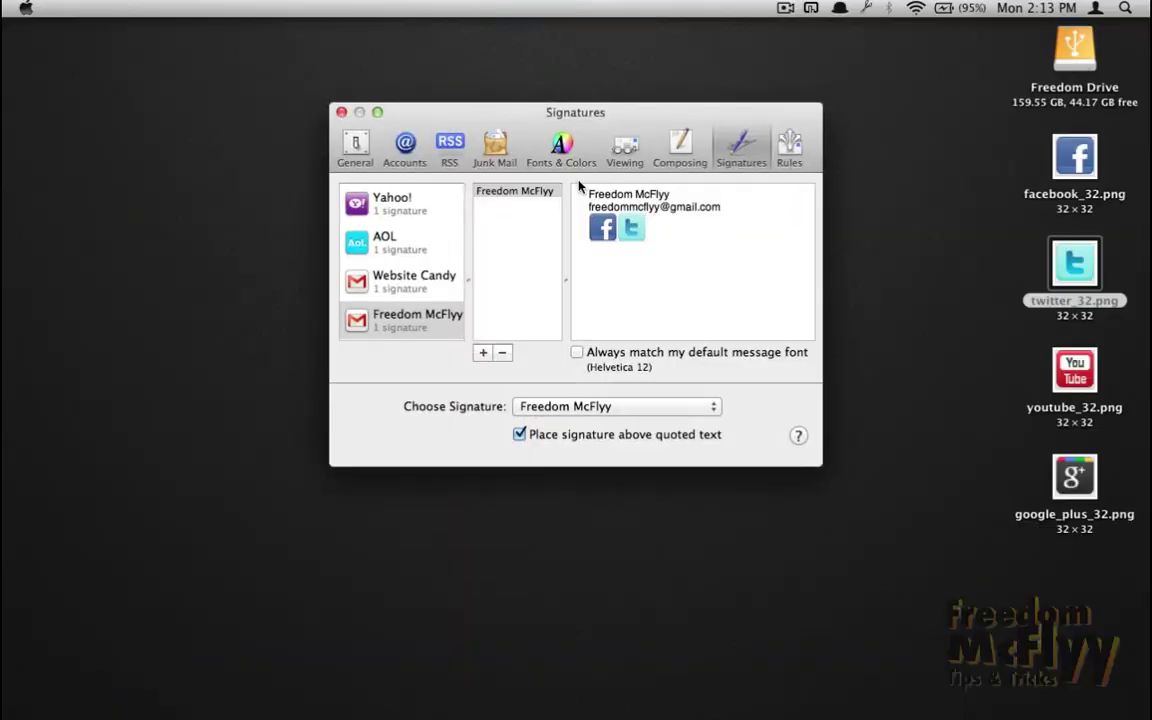
left_click_drag(635, 228, 628, 227)
left_click(672, 241)
left_click(628, 229)
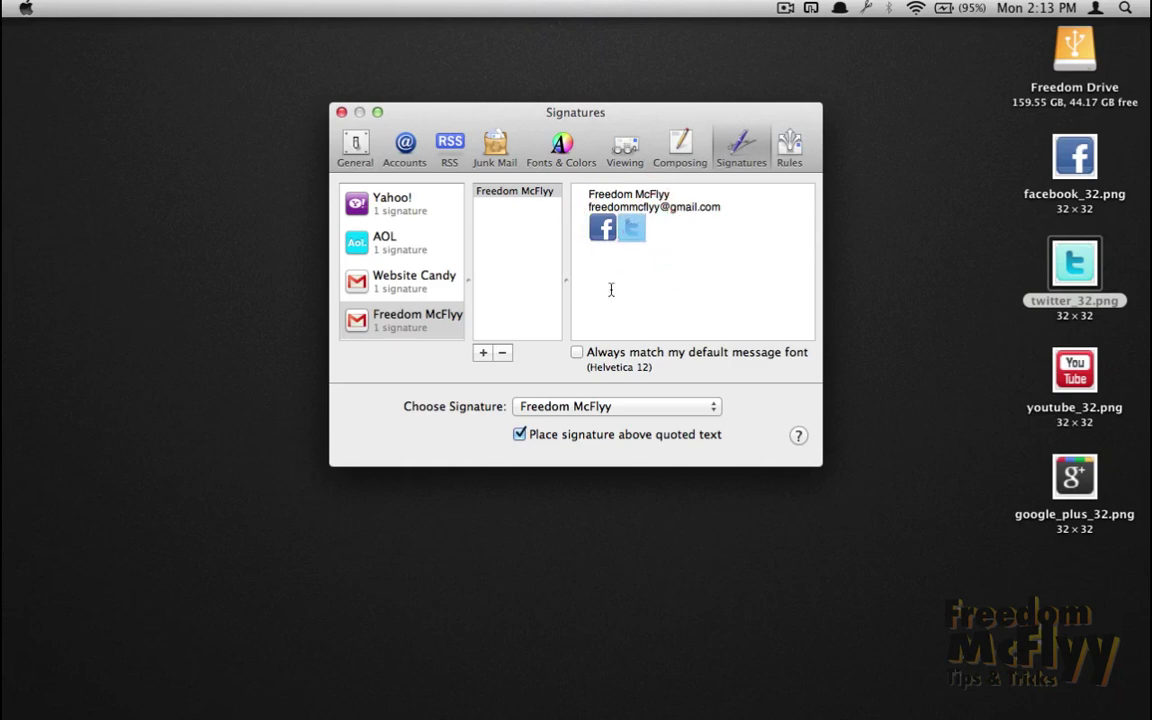
Link the Twitter icon to the freedommcflyy profile URL, then drop youtube_32.png after it.
left_click(160, 8)
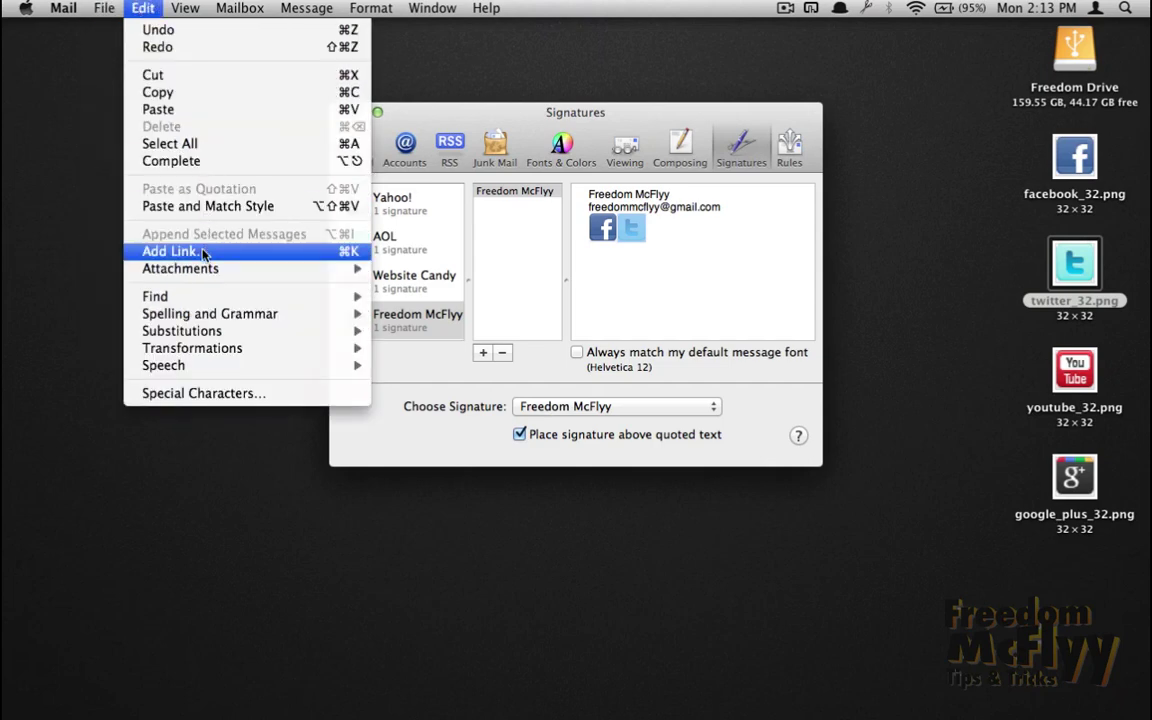
left_click(202, 254)
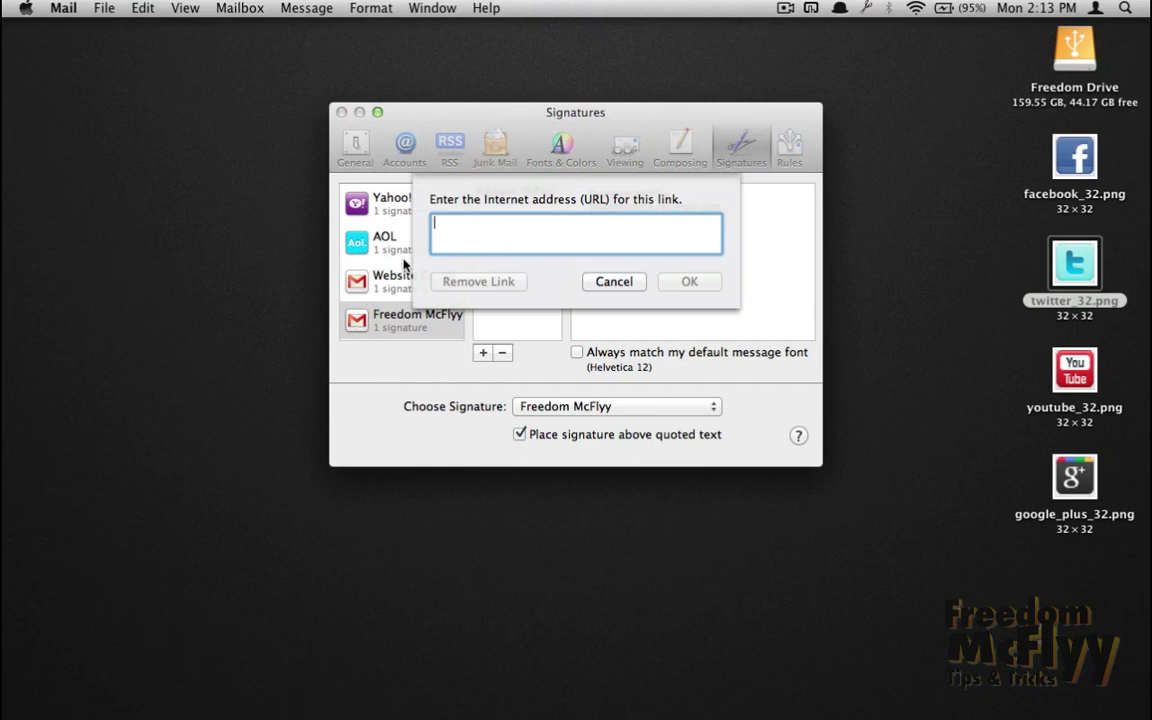
key("super+j")
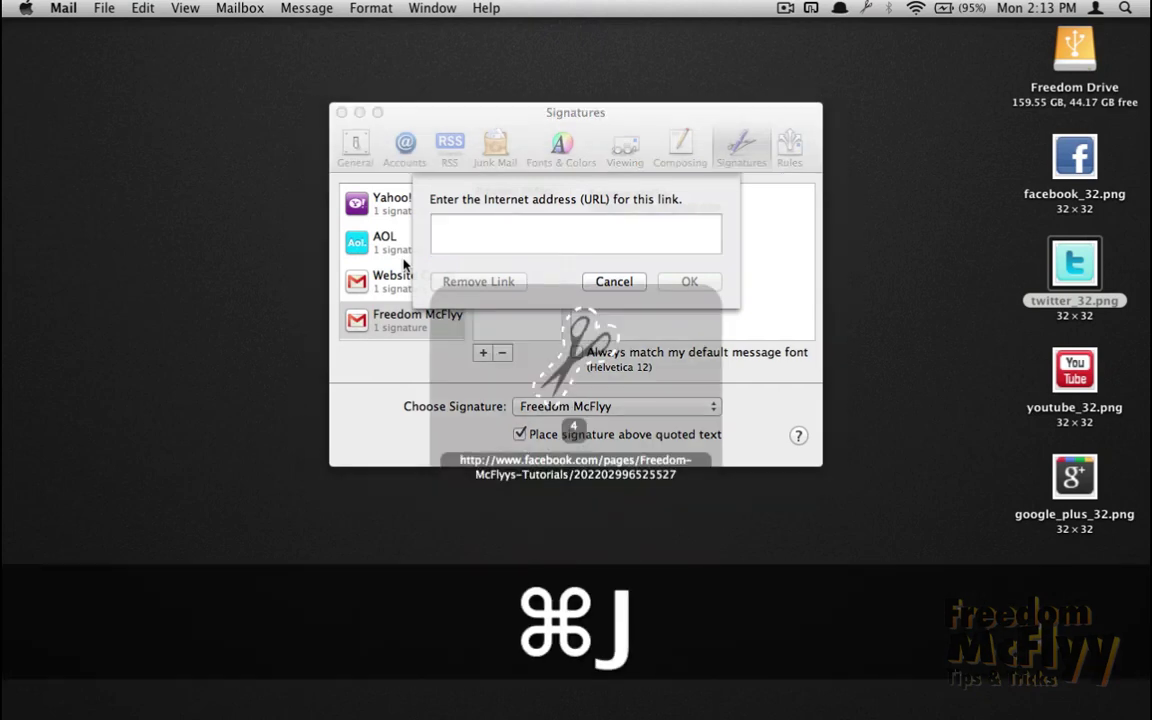
key("super+1")
key("super+j")
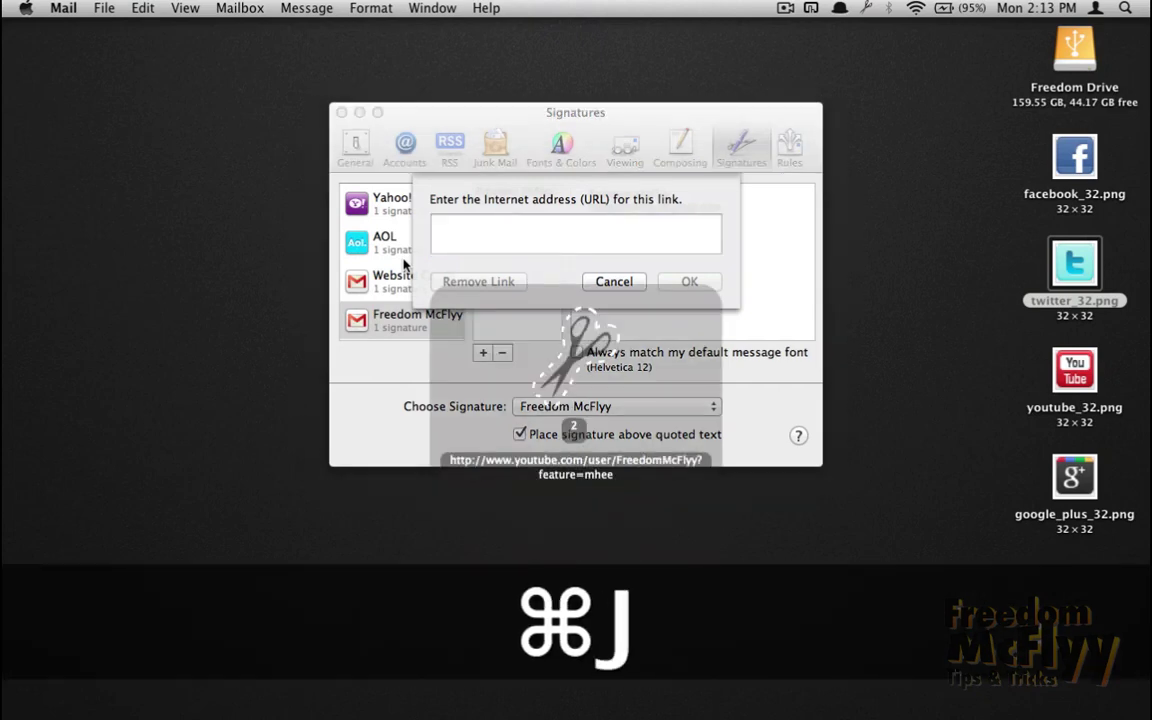
key("super+j")
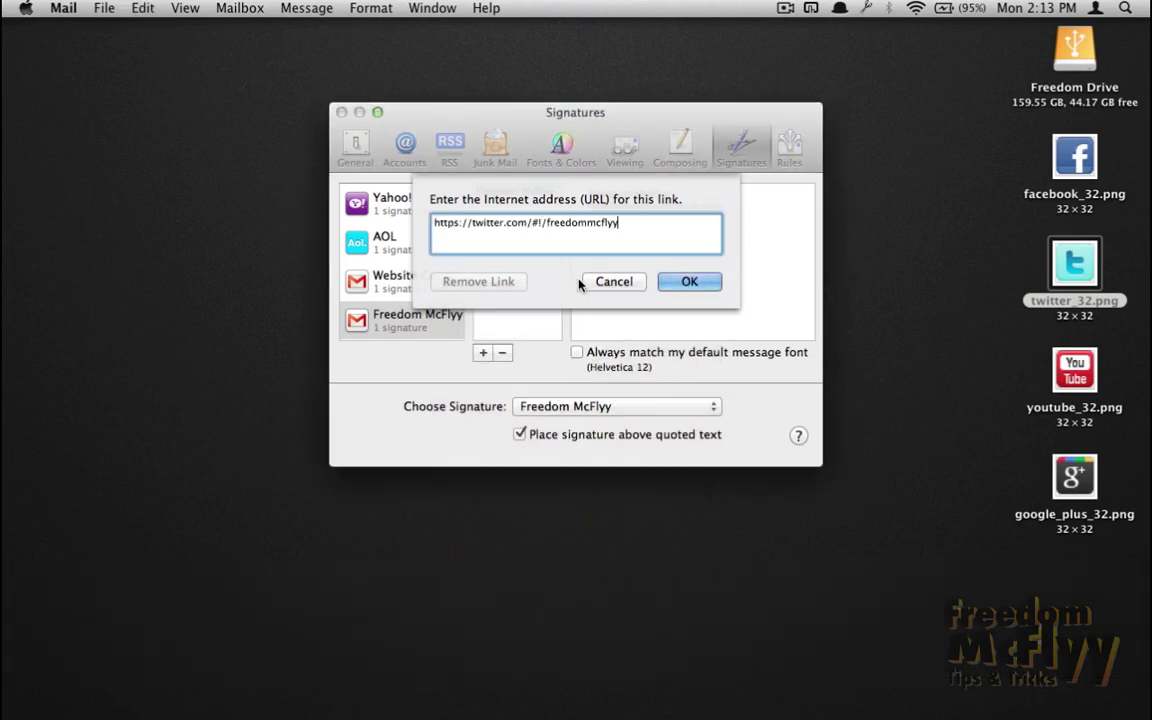
left_click(689, 283)
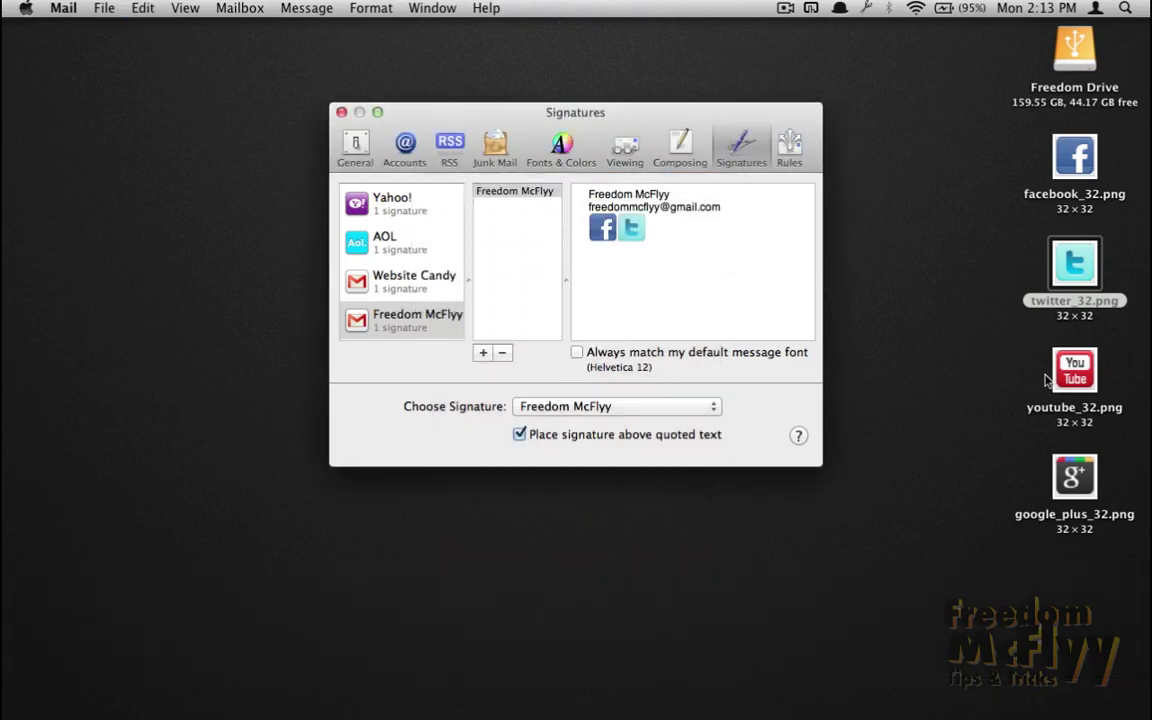
left_click_drag(1062, 378, 688, 232)
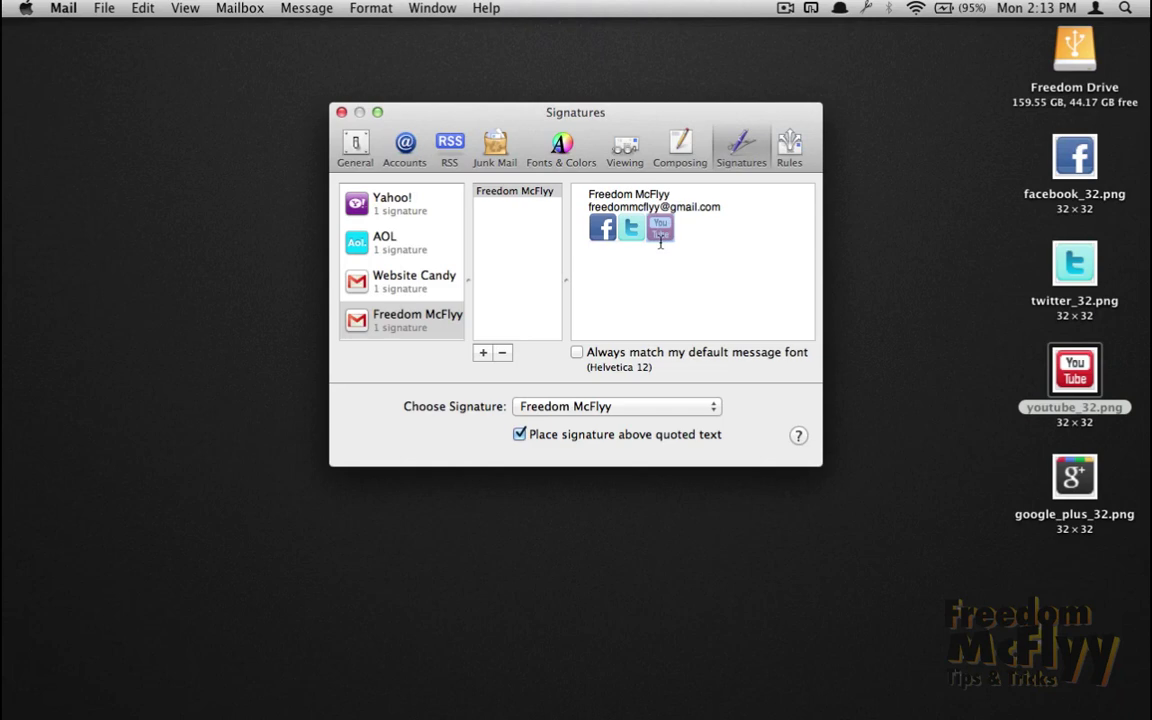
Give the YouTube icon a Cmd+K link to the FreedomMcFlyy YouTube channel URL from clipboard history.
key("super")
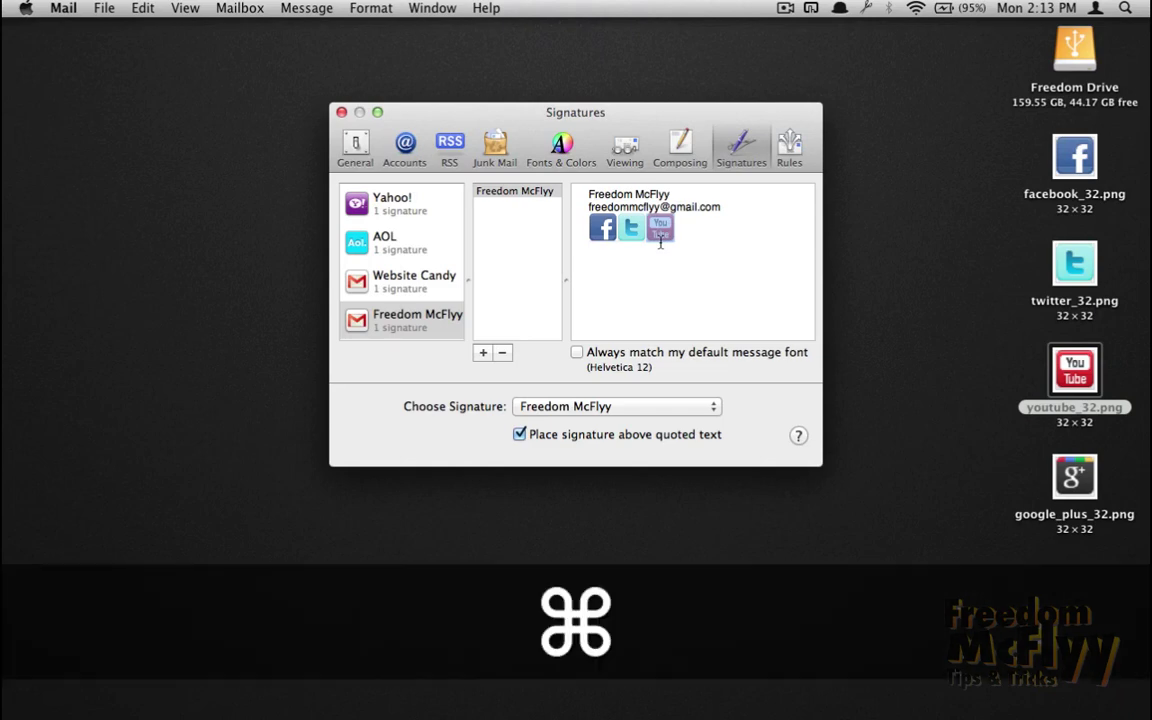
key("super+k")
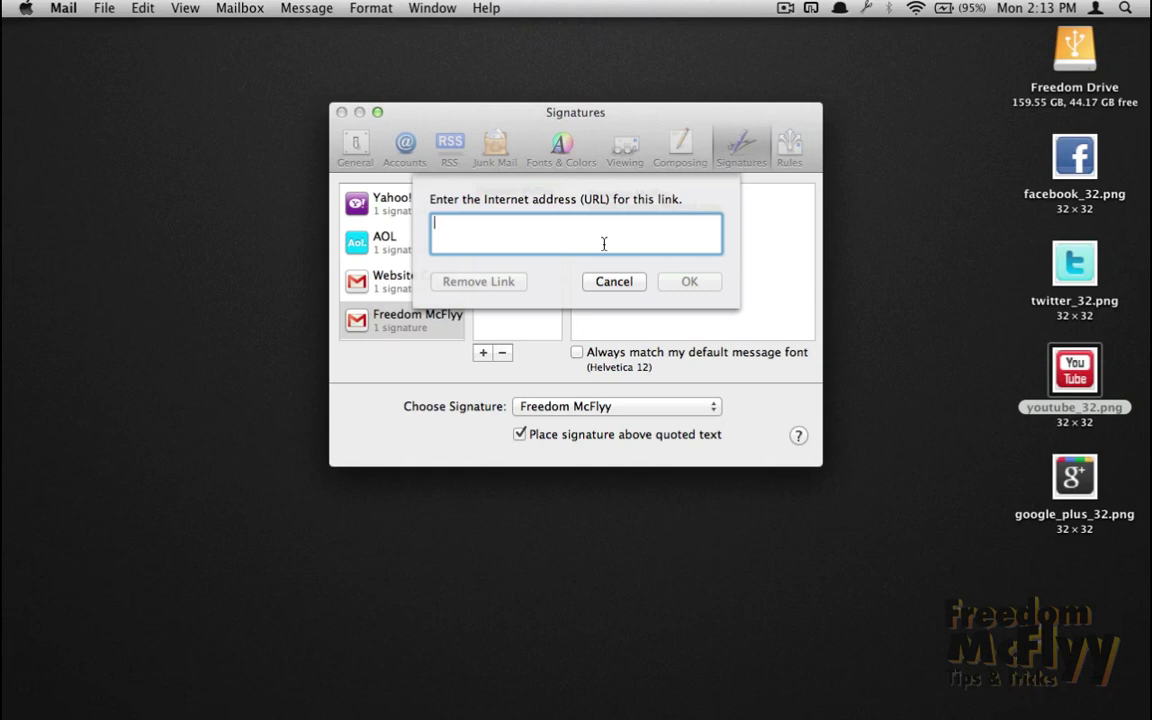
key("super+j")
key("super+j")
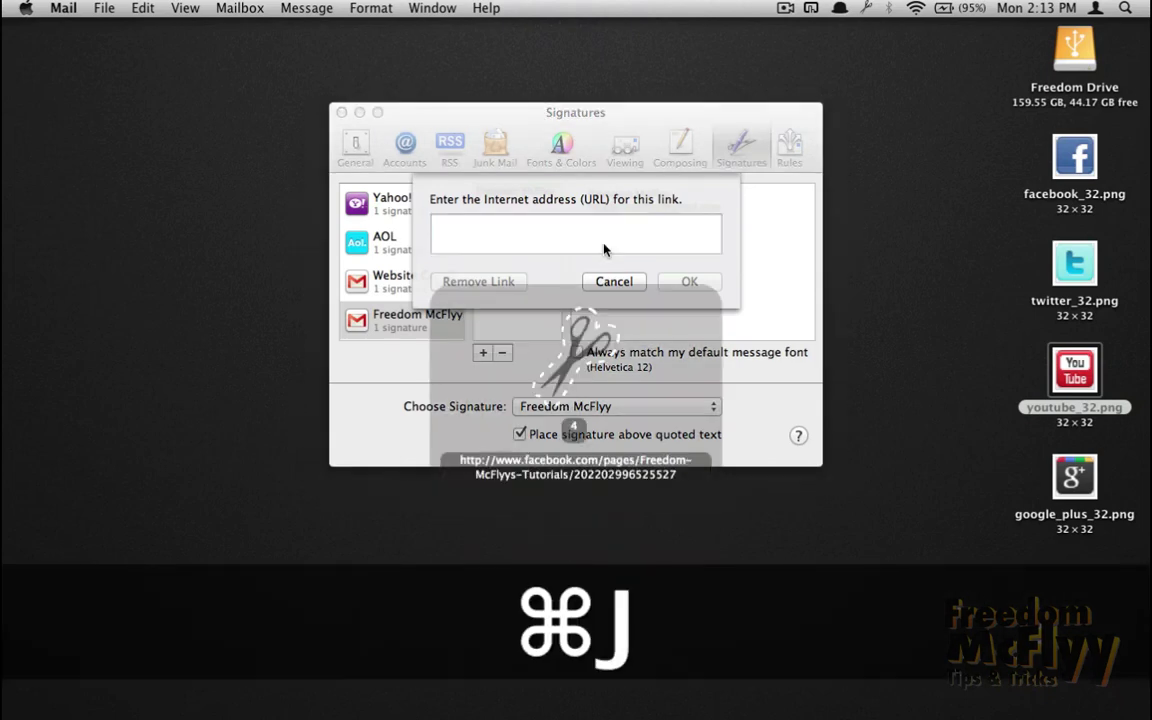
key("super+j")
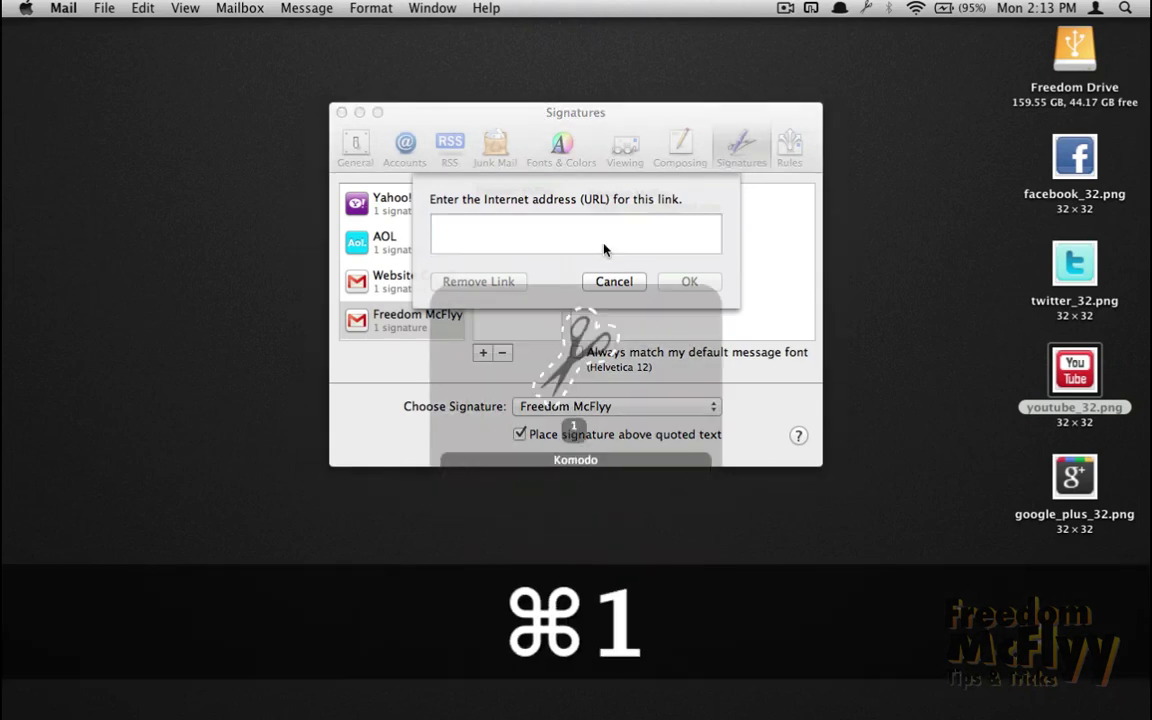
key("super+j")
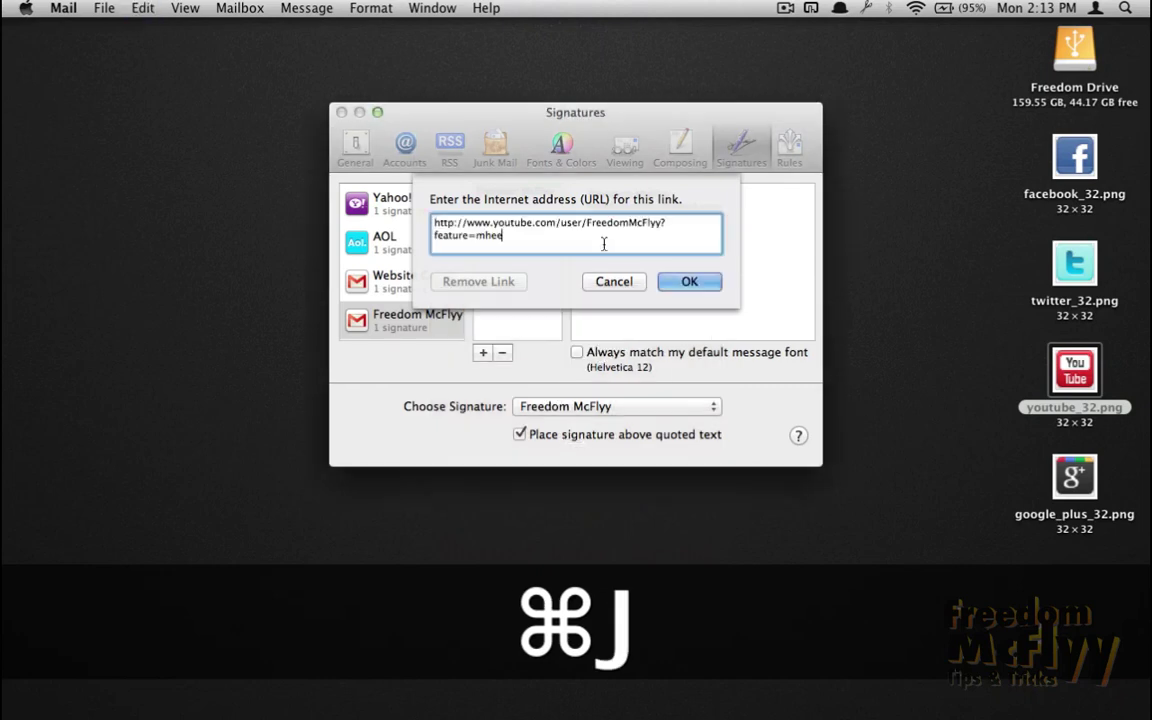
left_click(686, 283)
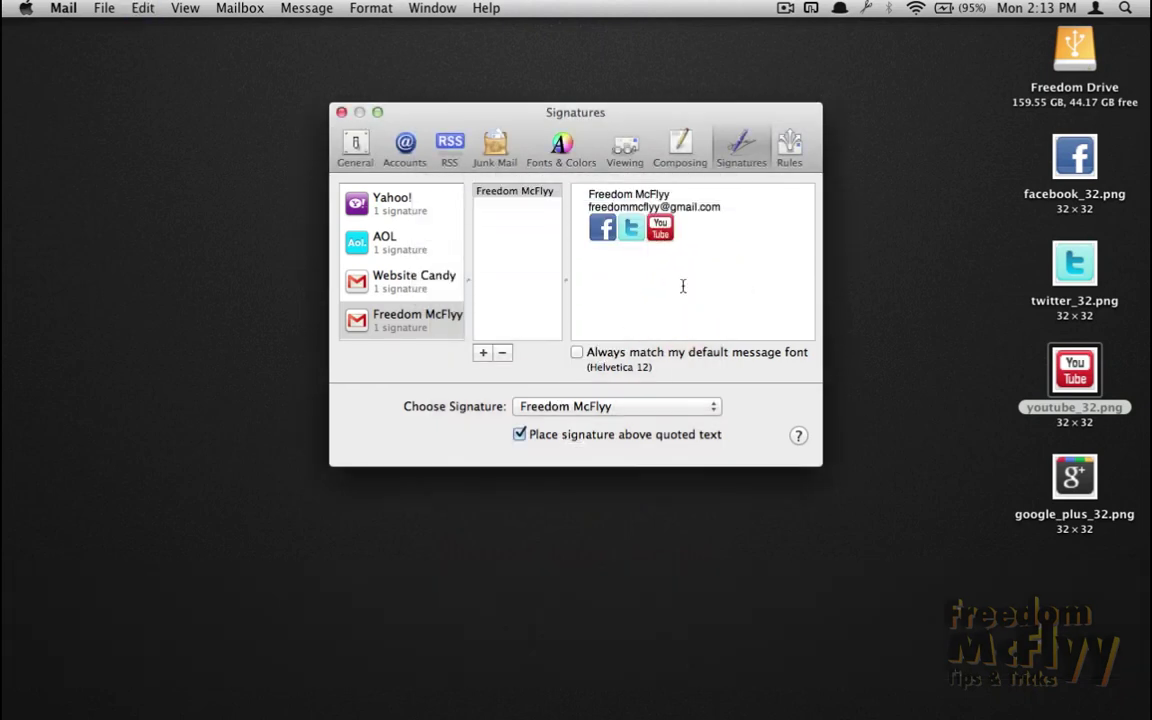
Open Google+ in a new Safari tab and copy the profile posts page address.
key("ctrl+Up")
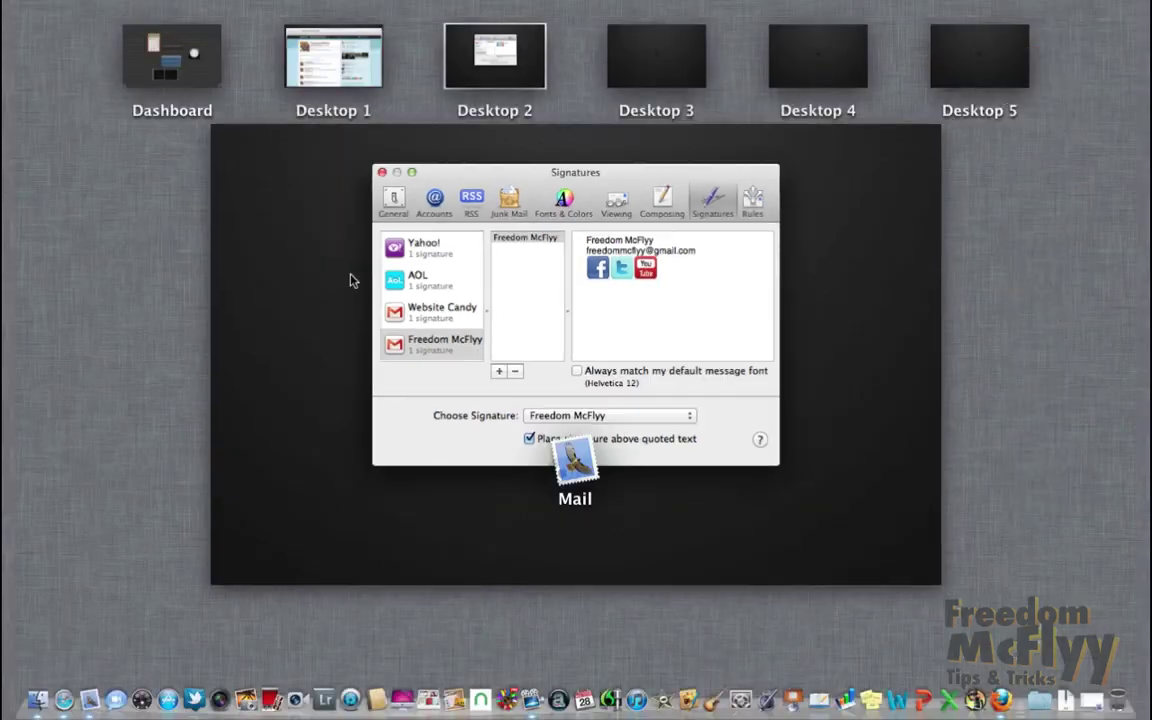
left_click(310, 64)
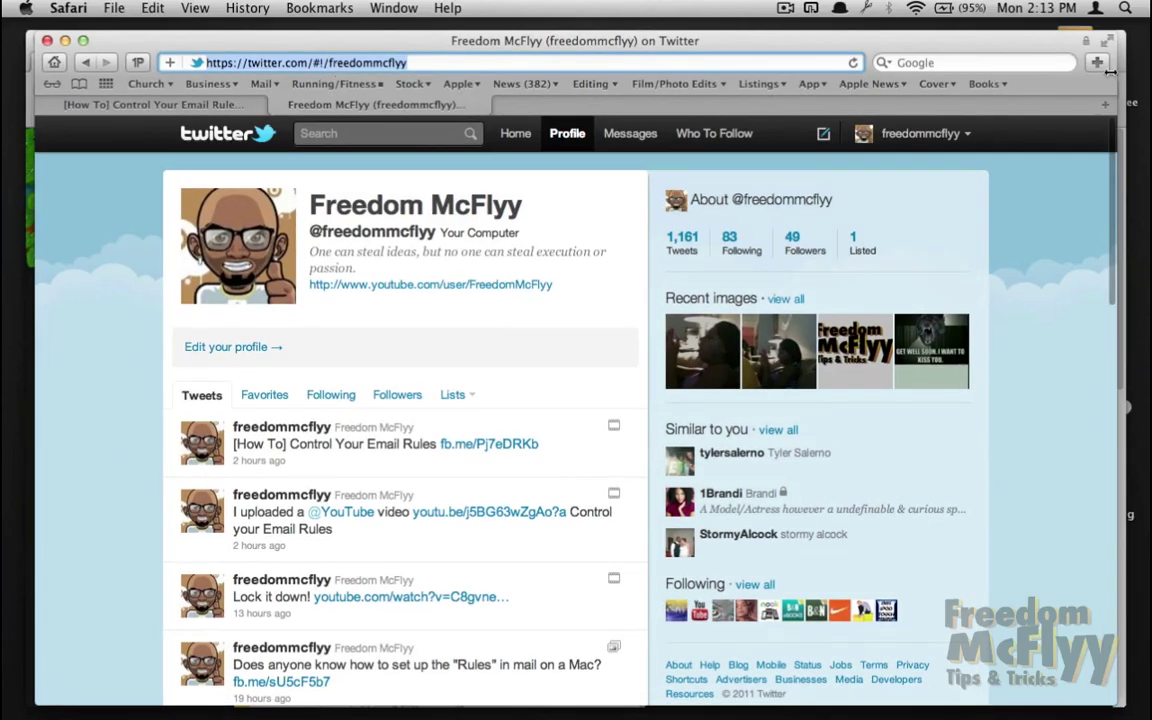
left_click(766, 133)
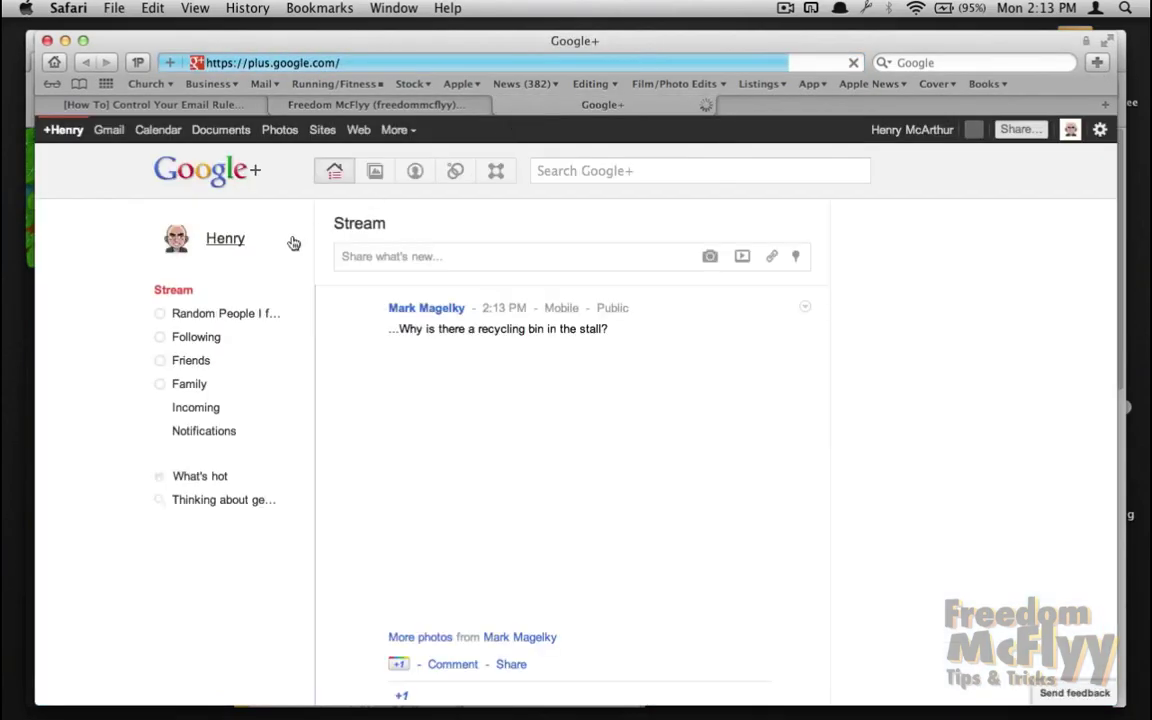
left_click(222, 240)
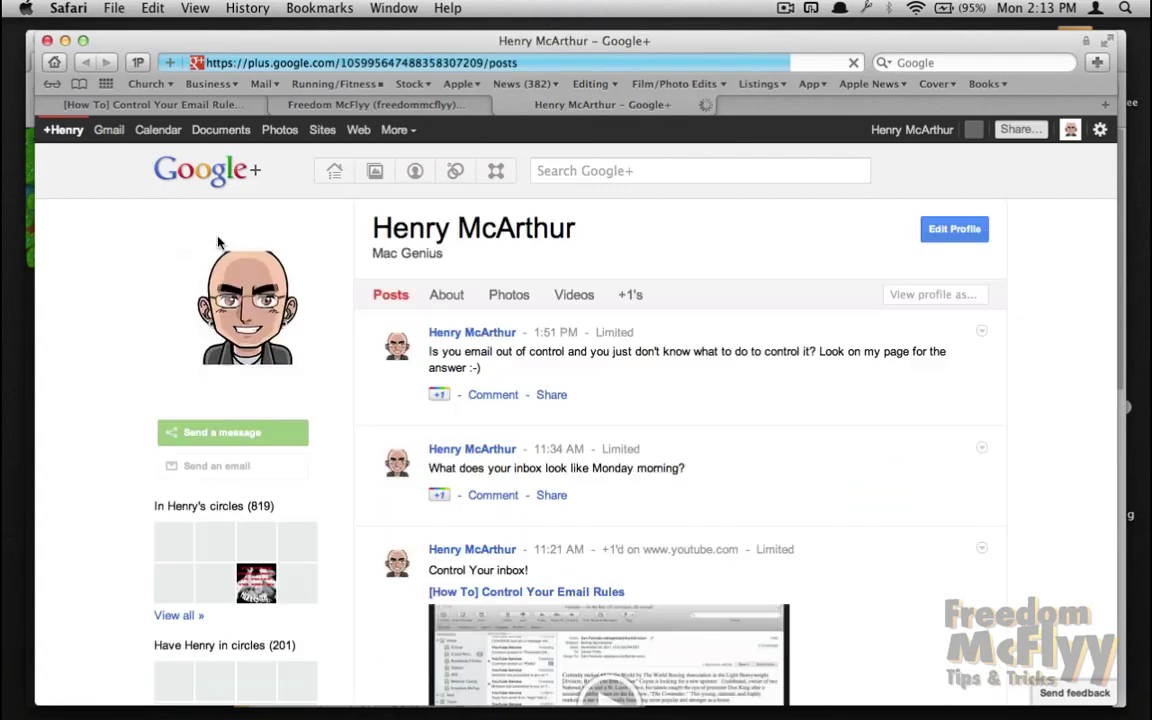
left_click(336, 62)
key("super+c")
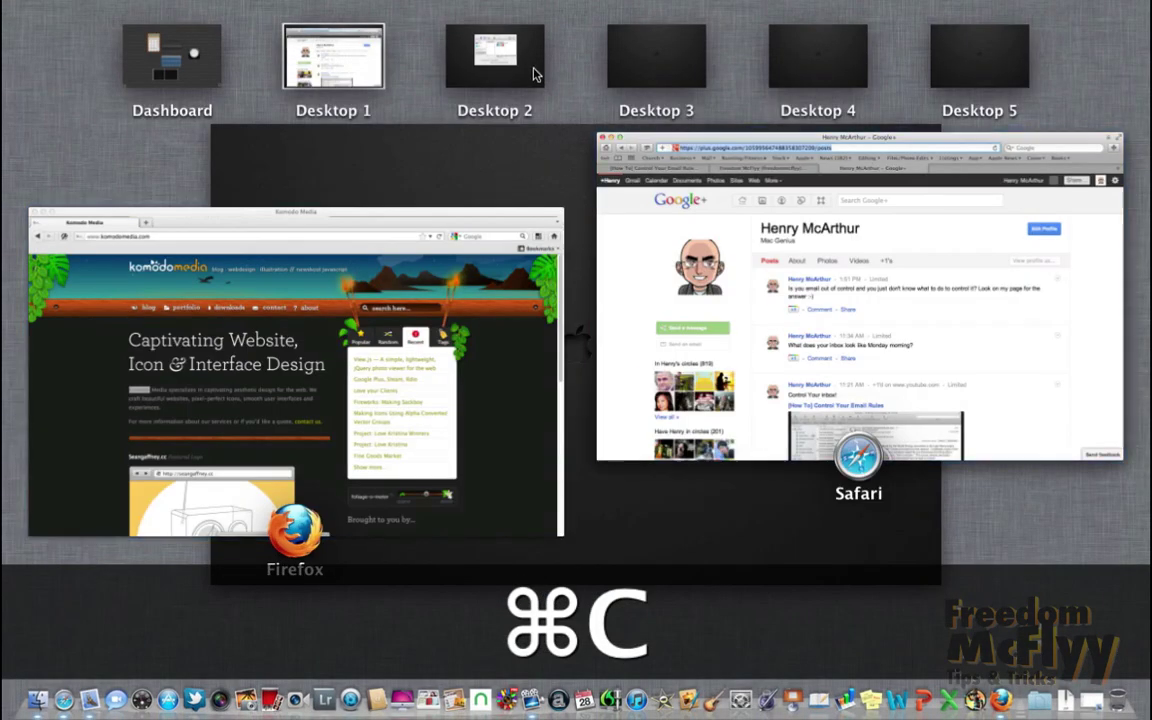
Drop google_plus_32.png after the YouTube icon and link it to the copied Google+ profile URL.
left_click(533, 72)
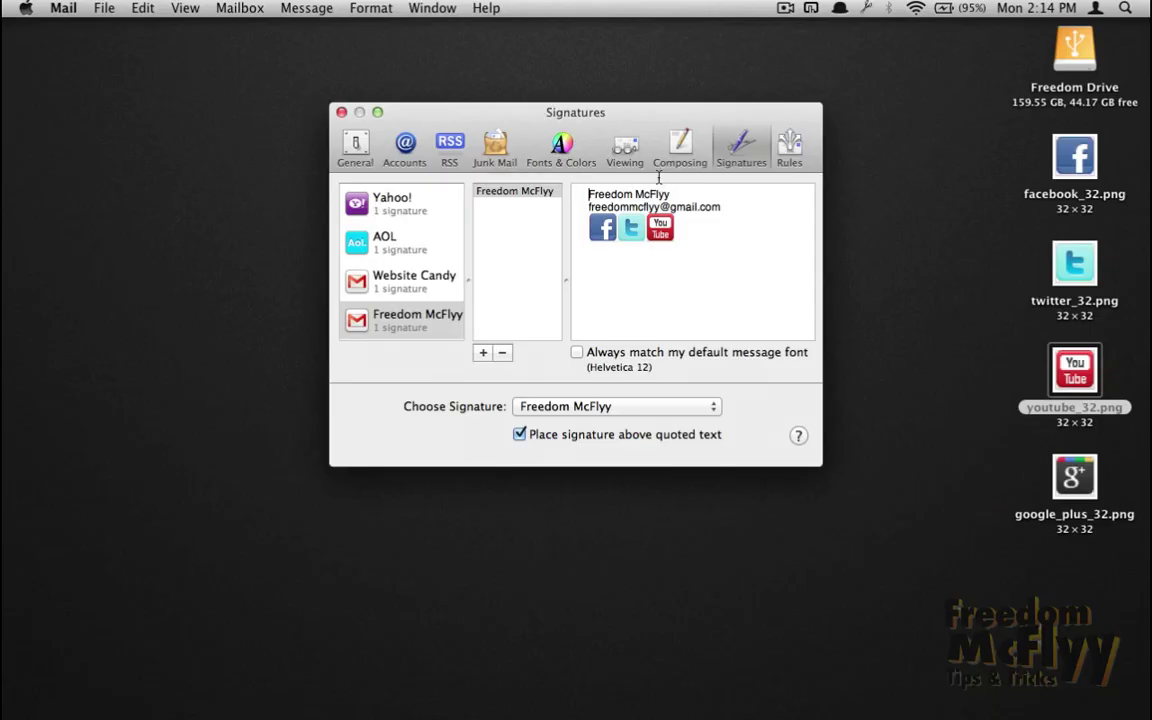
left_click_drag(1078, 478, 698, 230)
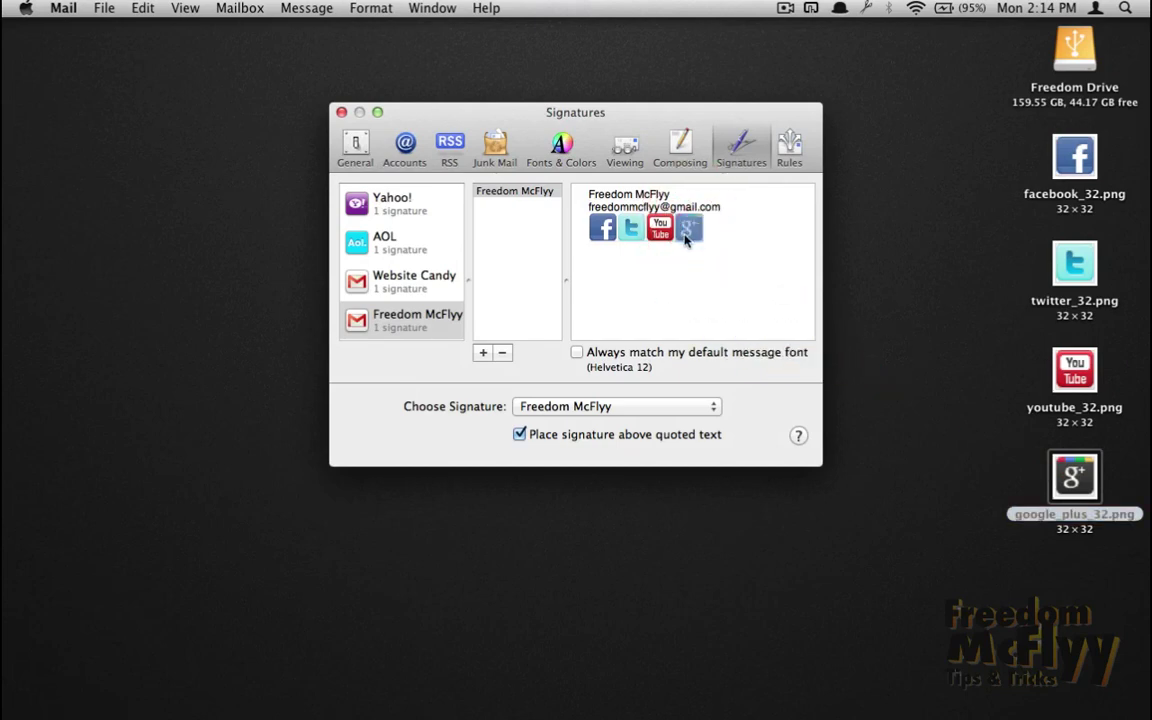
left_click(145, 10)
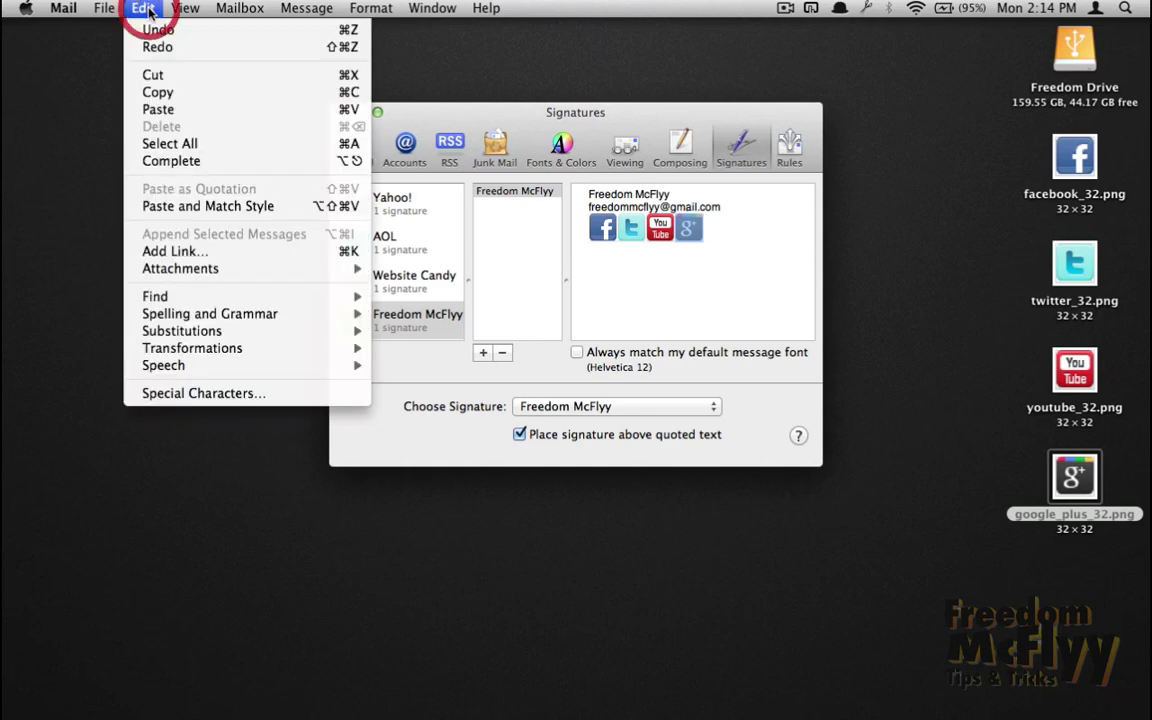
left_click(175, 251)
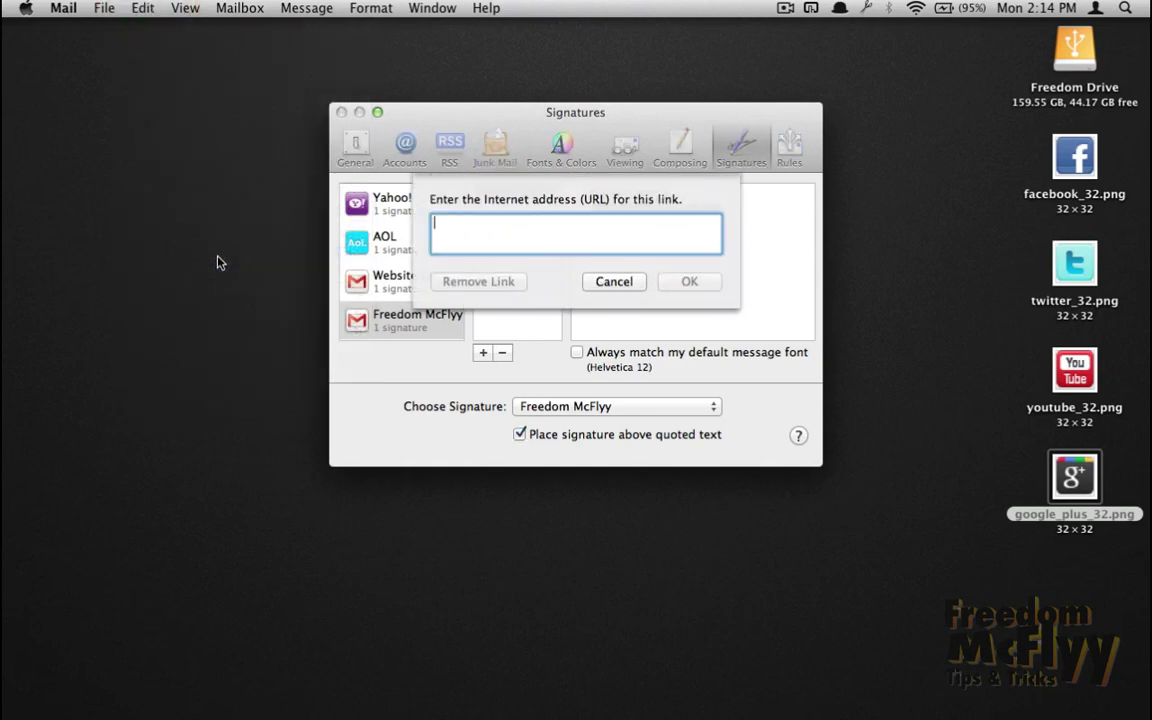
key("super+v")
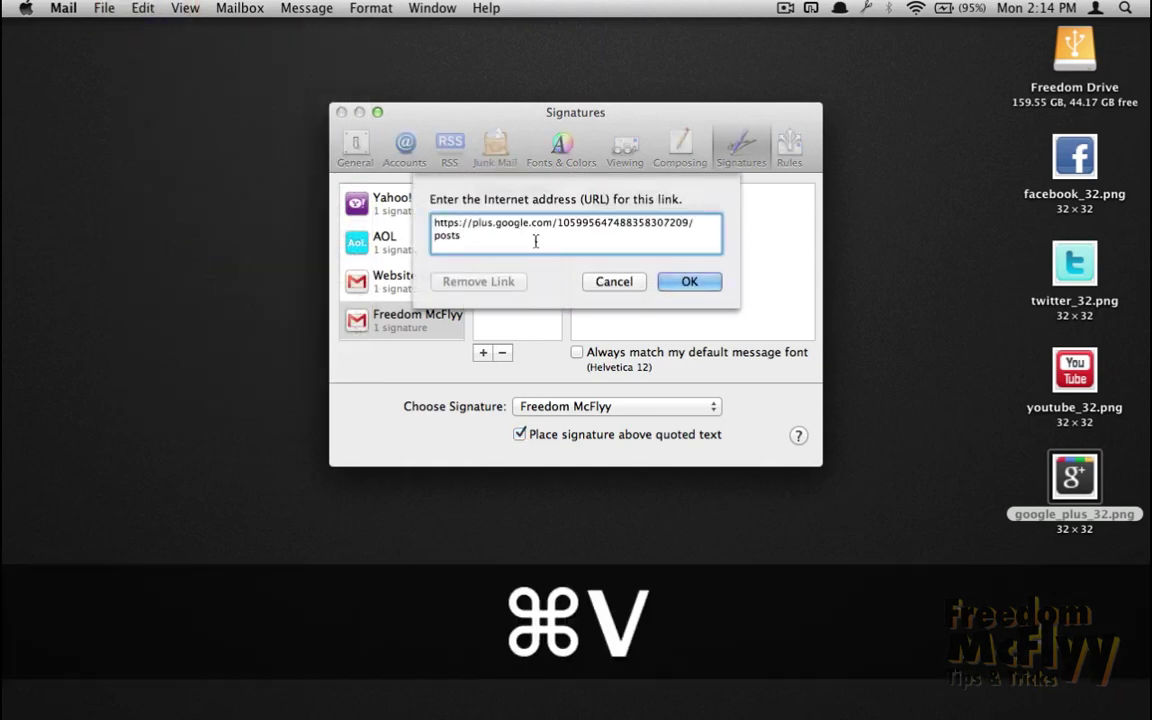
left_click(688, 281)
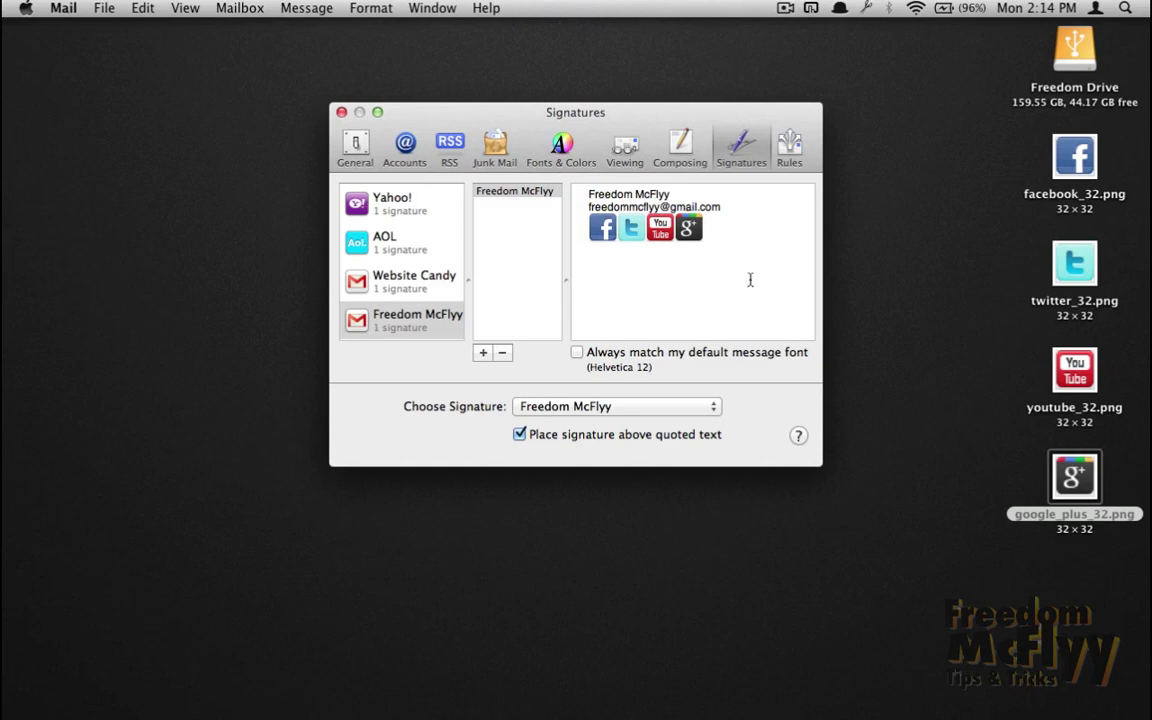
Close Signatures and restore the main Mail window to the Freedom McFlyy inbox.
left_click(341, 112)
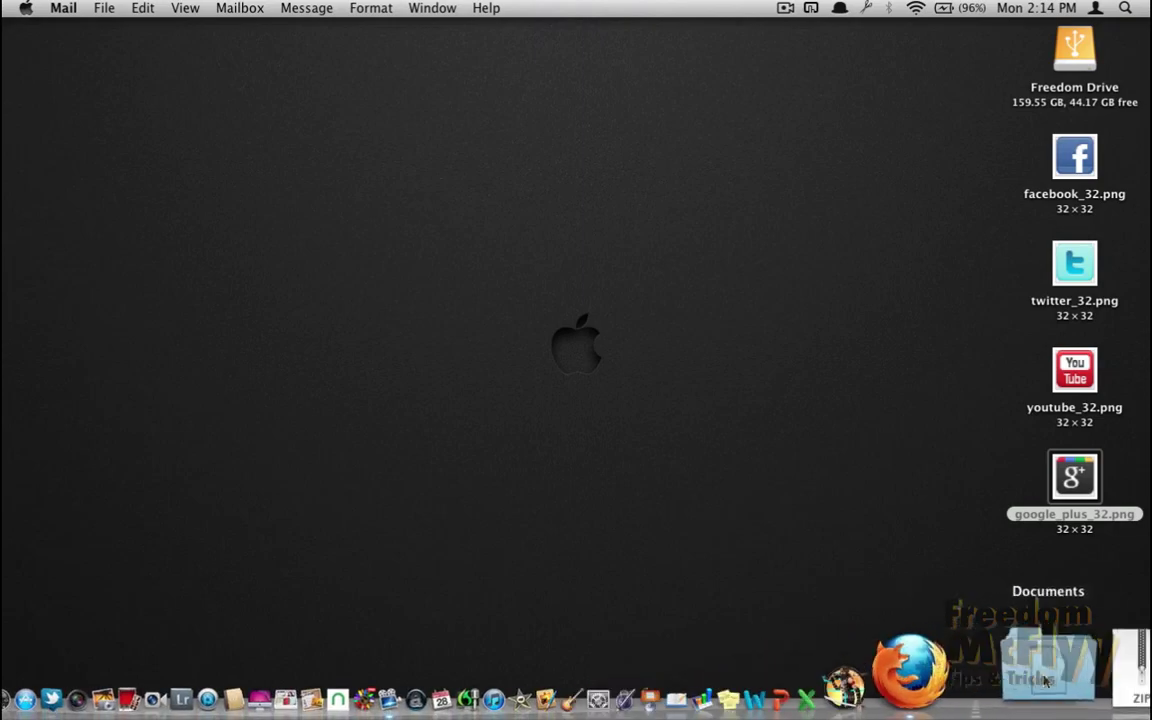
left_click(1090, 683)
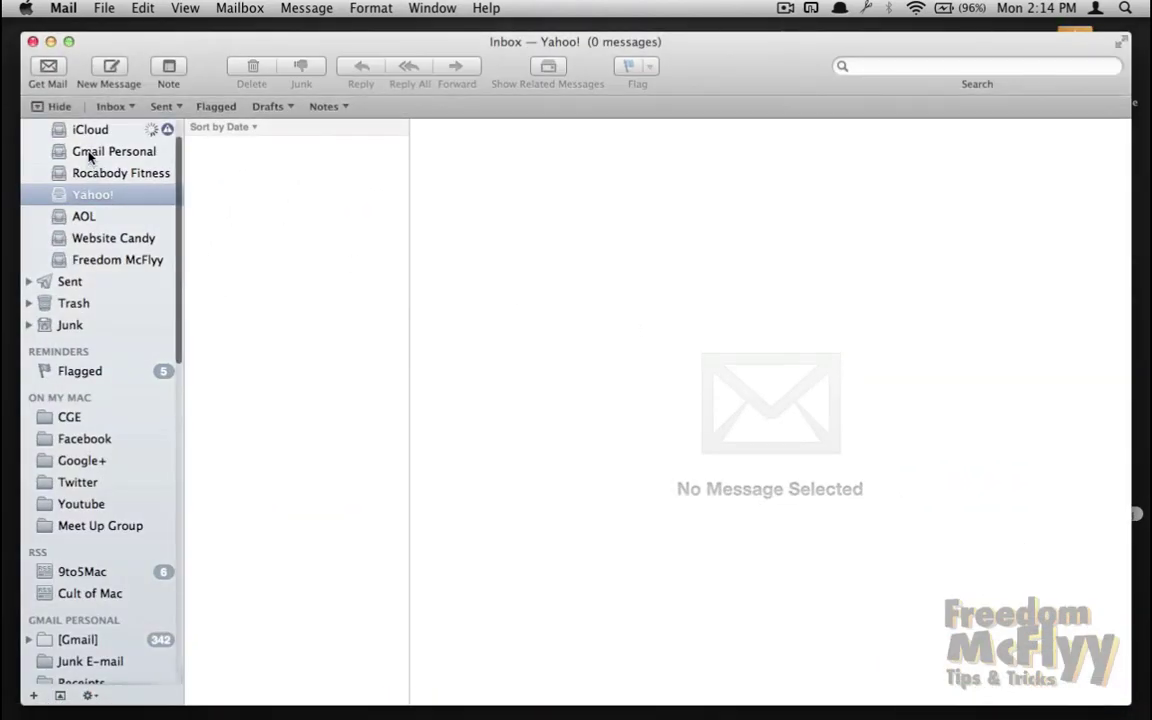
left_click(88, 259)
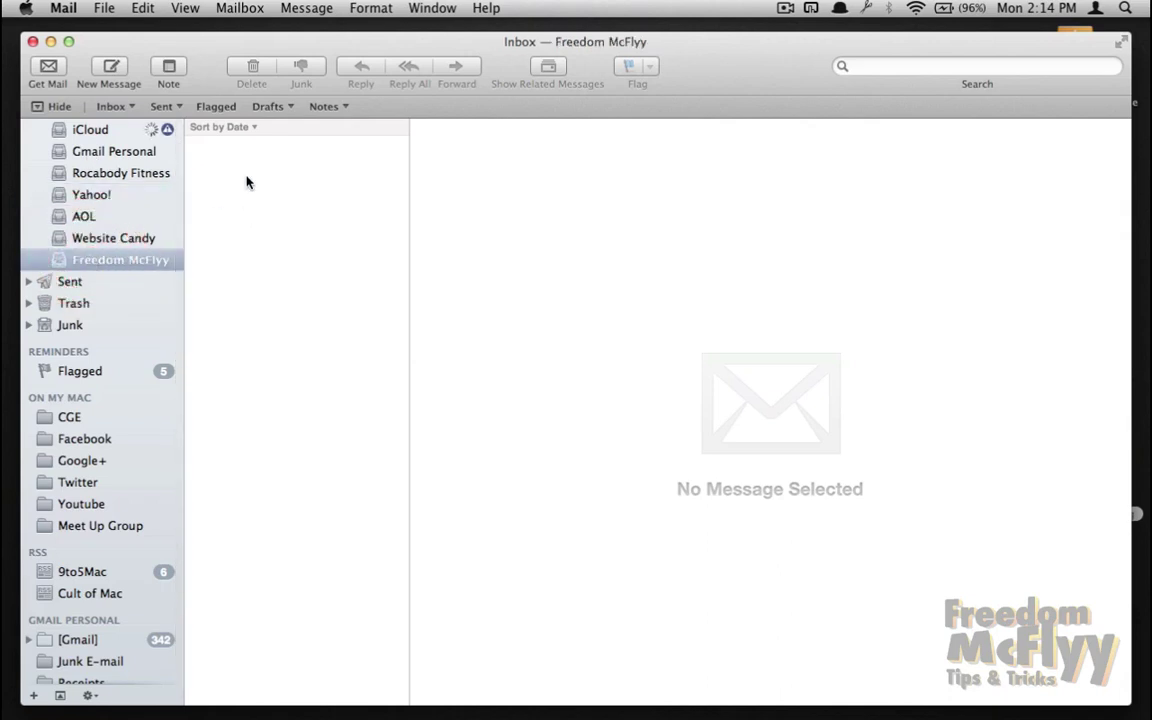
Compose a message to the suggested recipient with subject 'hi' and send it.
left_click(119, 67)
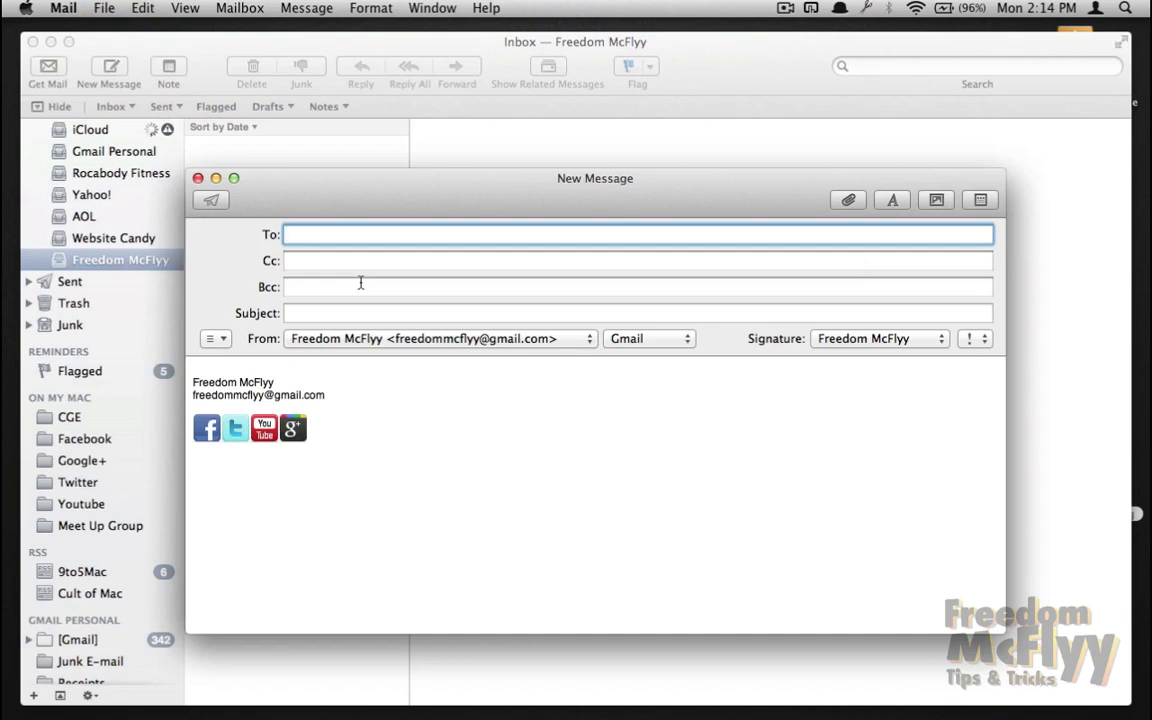
key("shift")
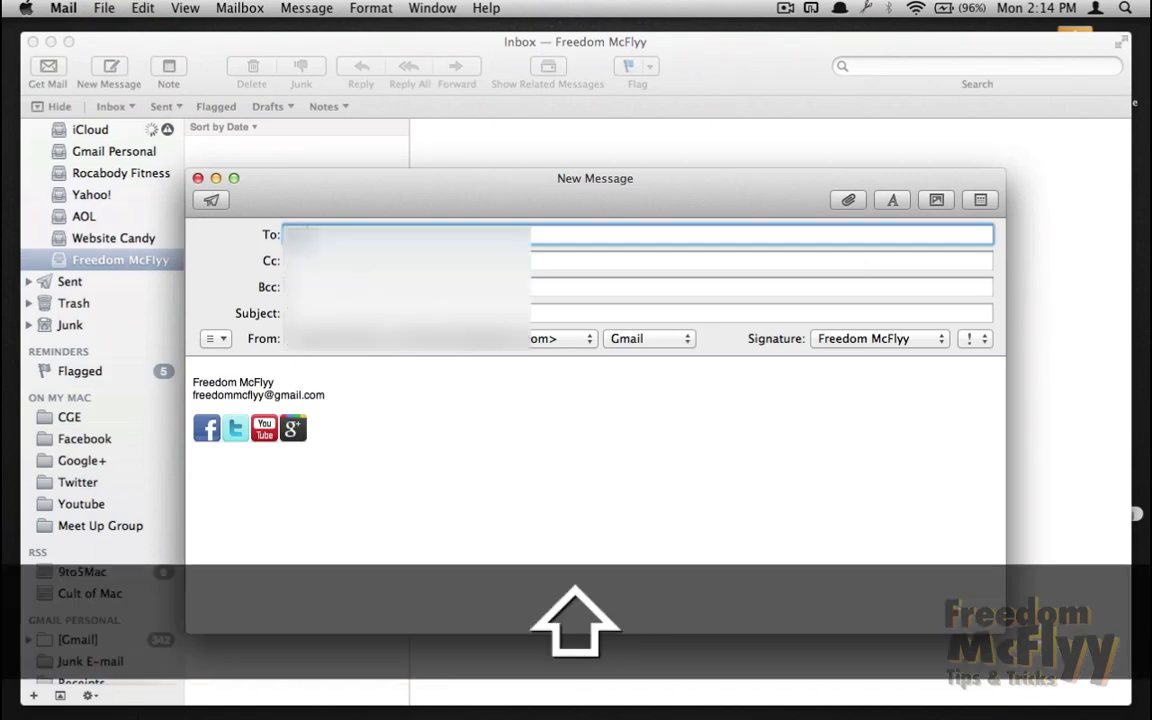
type("L")
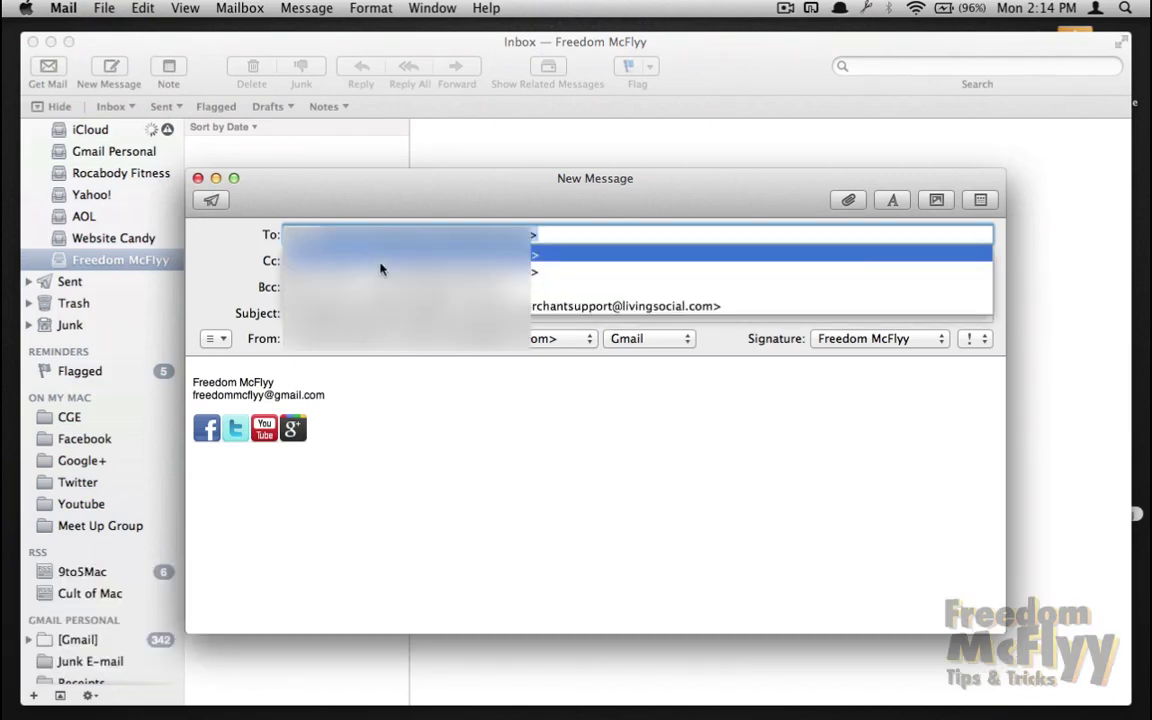
left_click(345, 254)
left_click(321, 312)
key("shift")
type("hi")
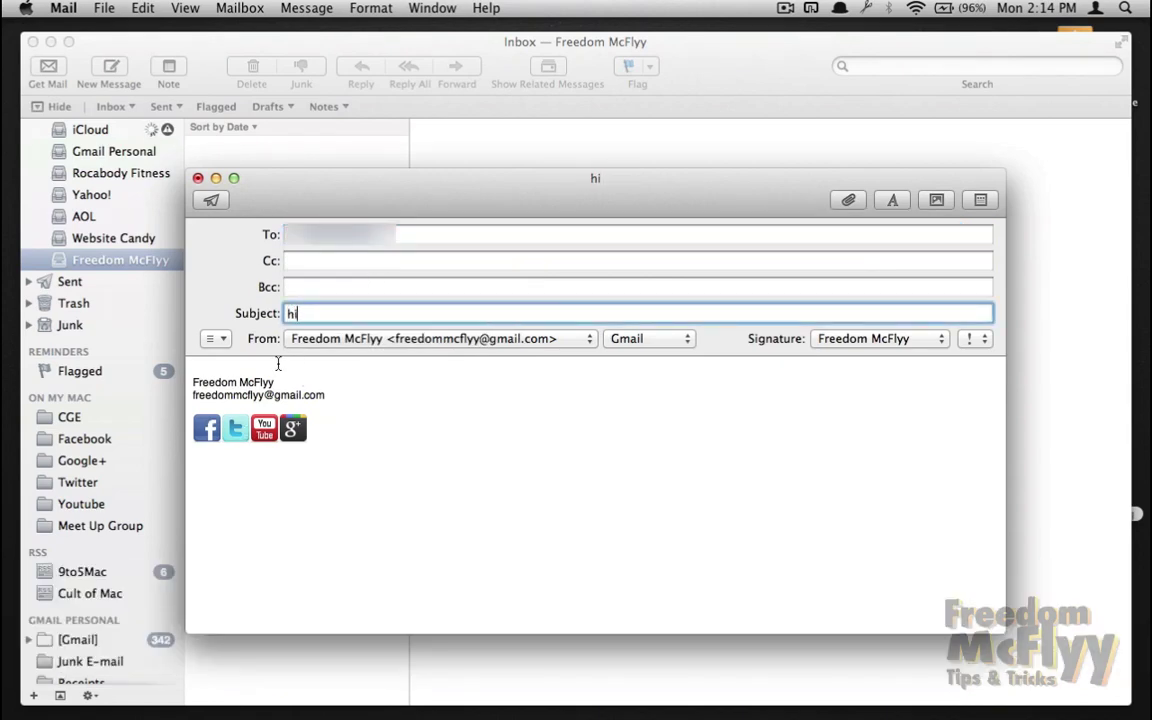
left_click(212, 200)
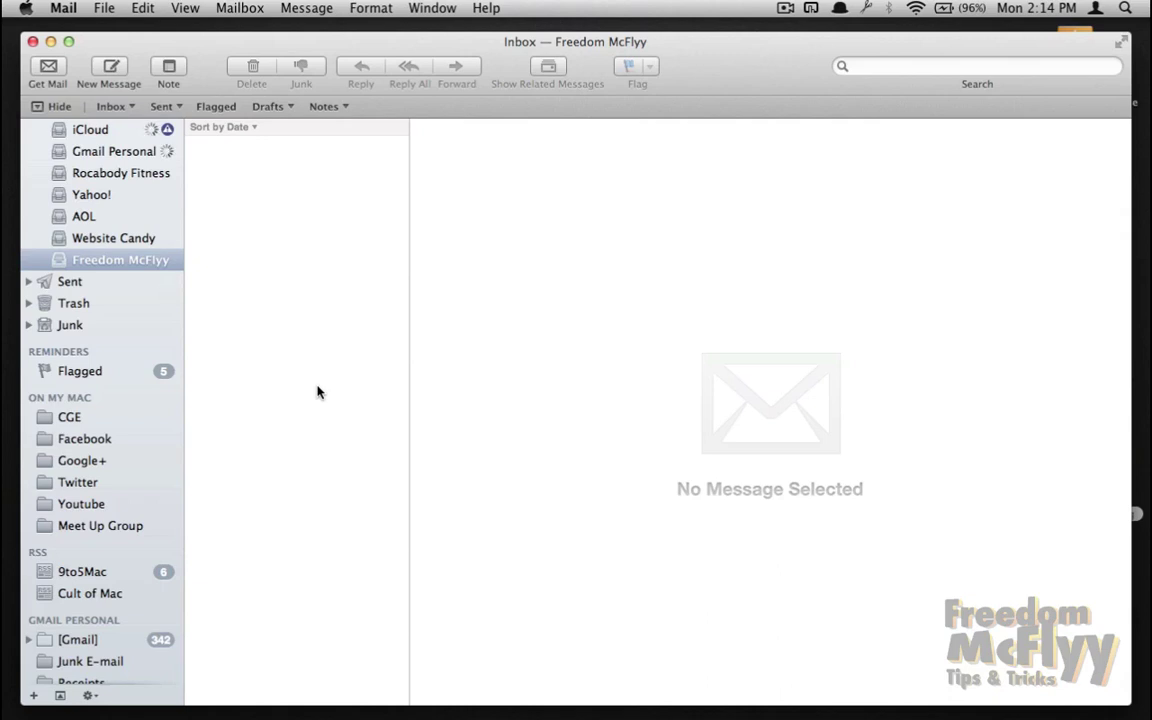
Open the received test message in Gmail Personal and follow its Facebook icon to the tutorials page.
left_click(108, 151)
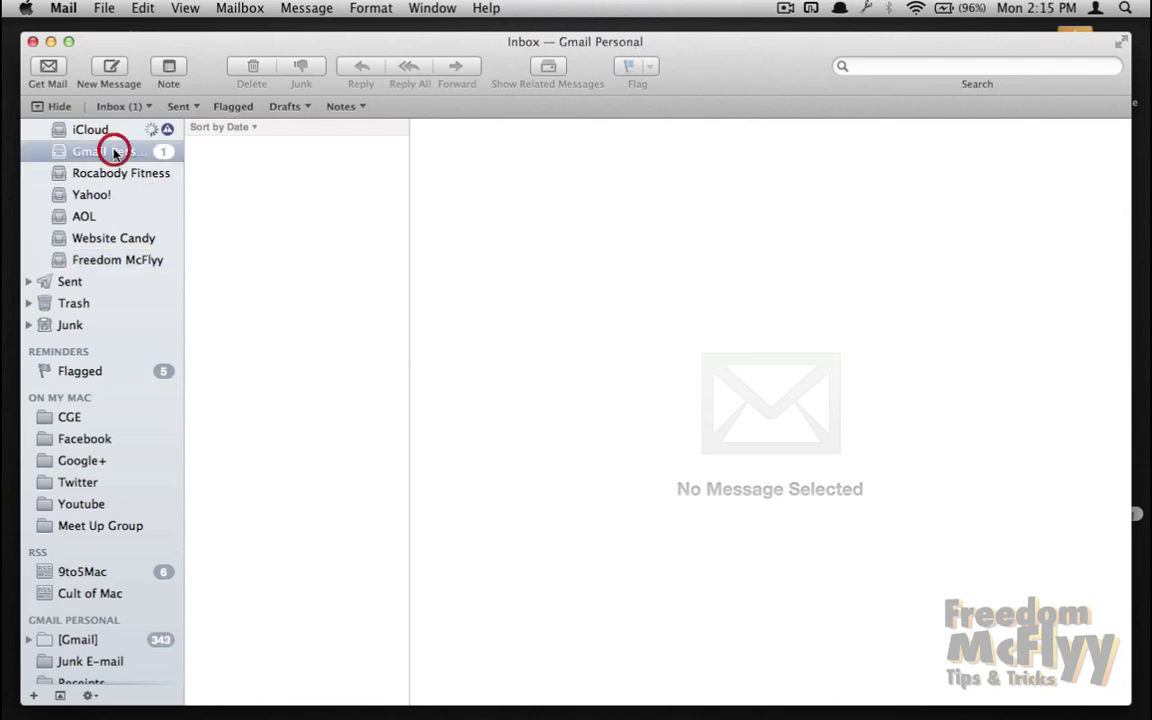
left_click(316, 152)
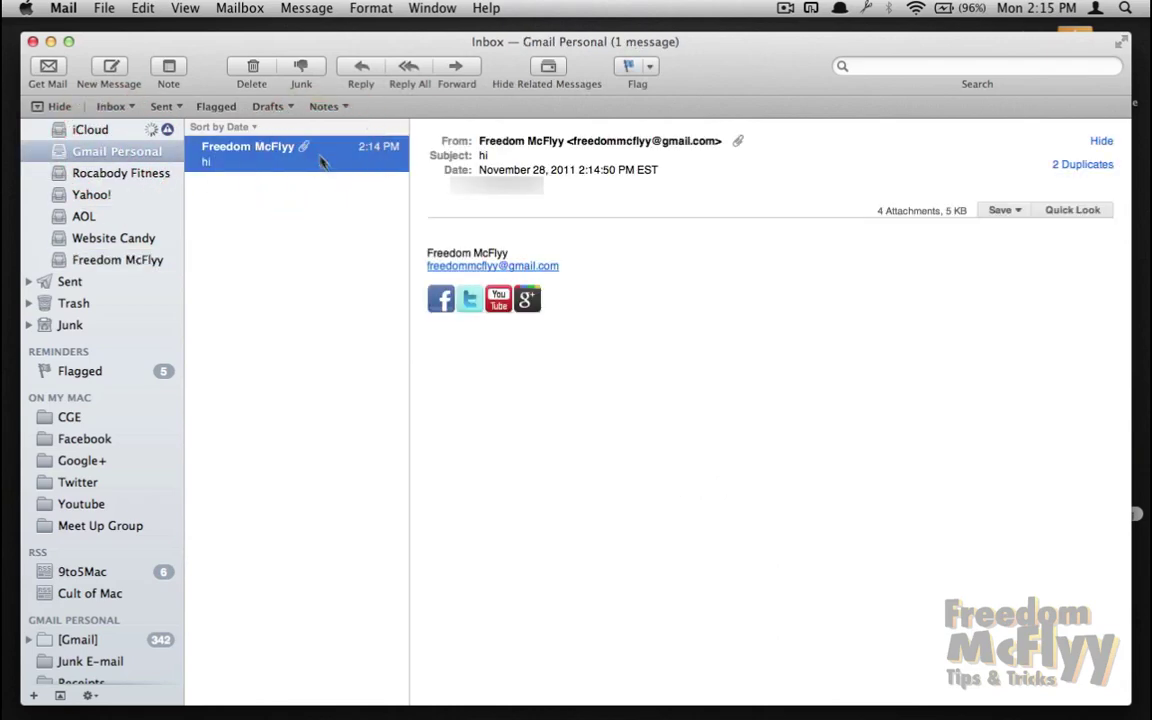
left_click(439, 303)
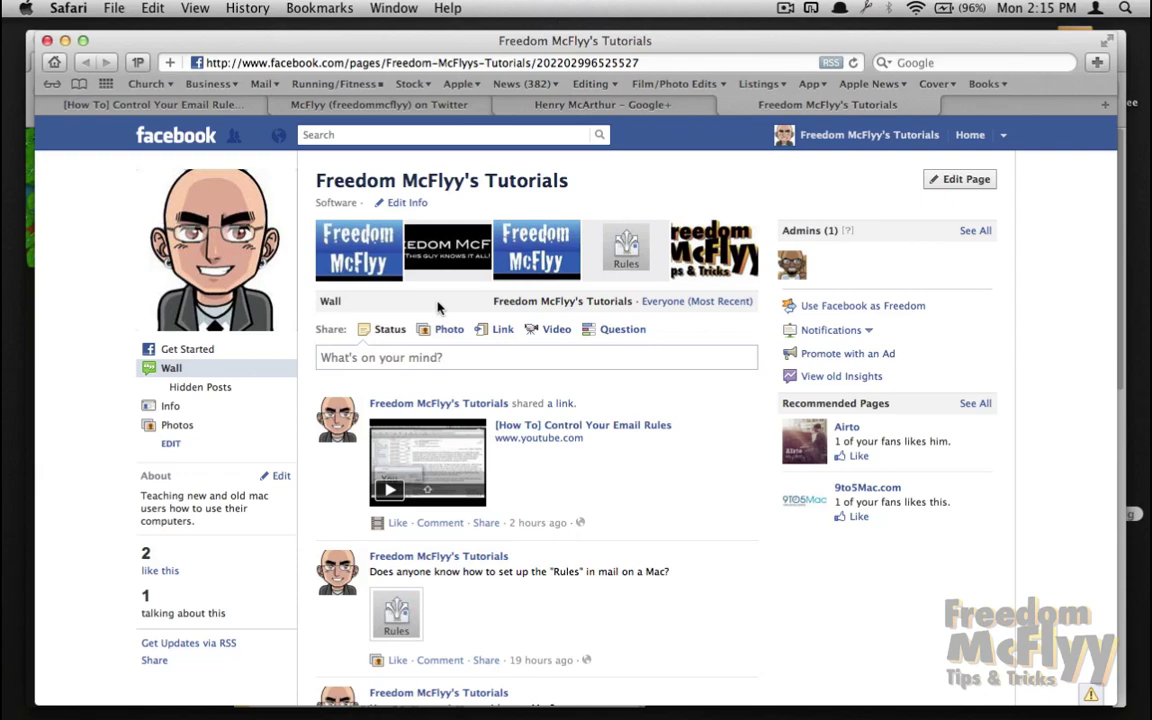
key("ctrl+Up")
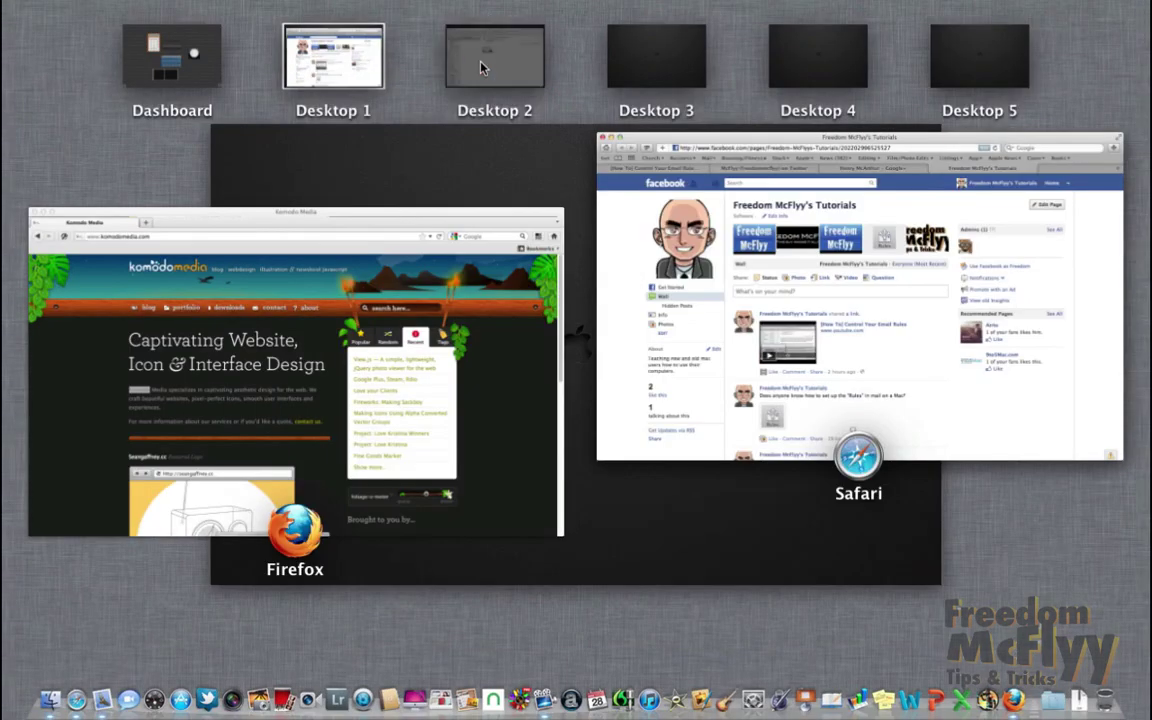
Switch to Desktop 2 to bring the received test message in Mail back to the front.
left_click(481, 62)
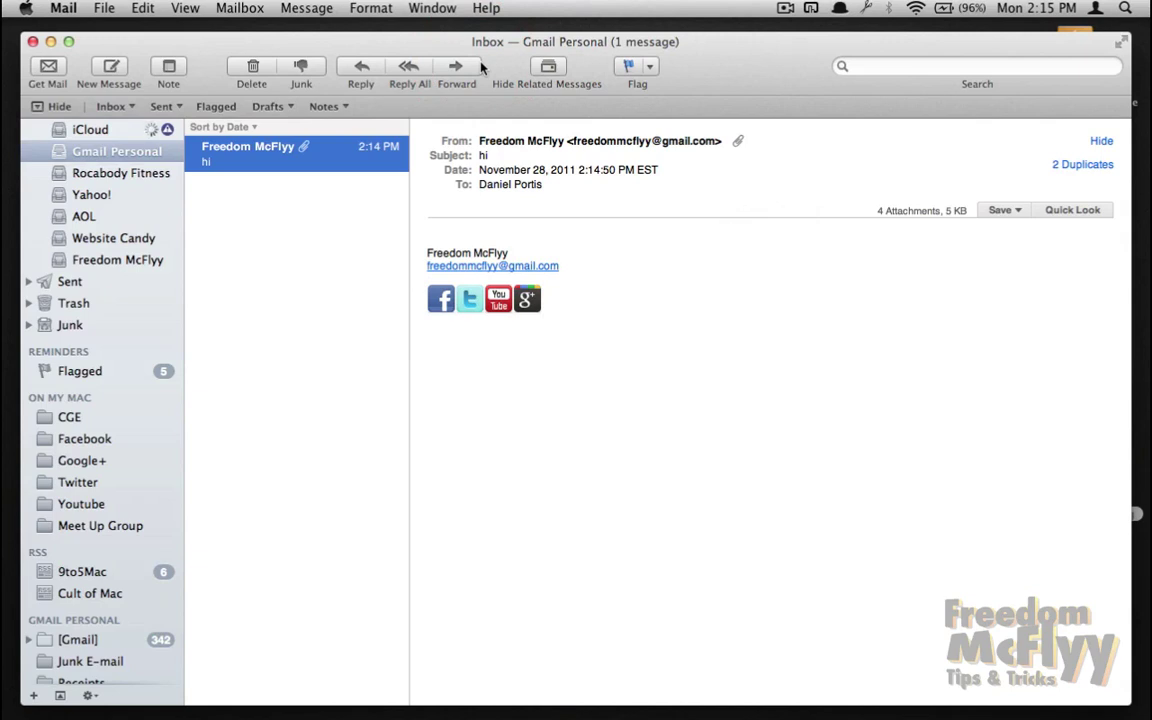